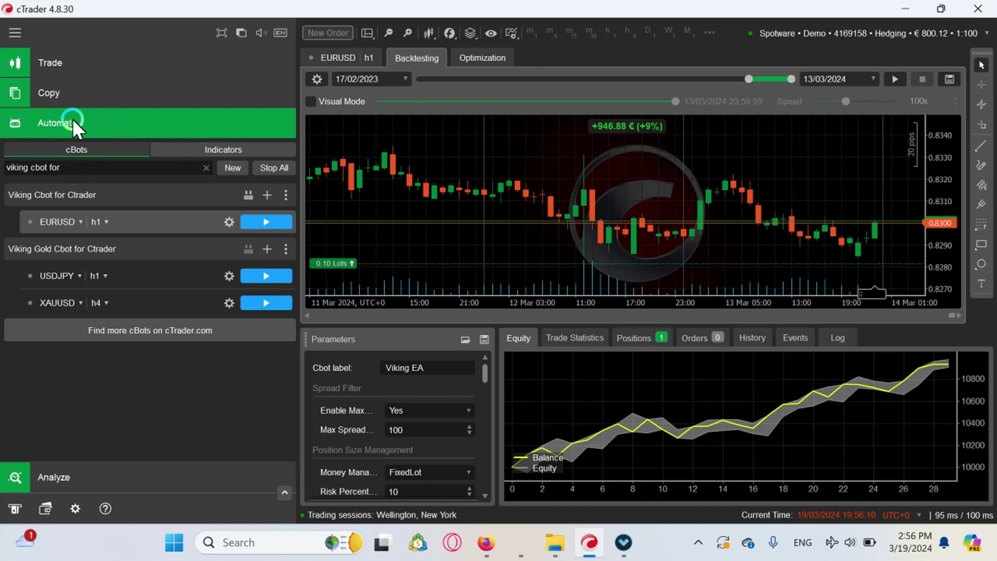
{"action": "left_click", "coordinate": [12, 34]}
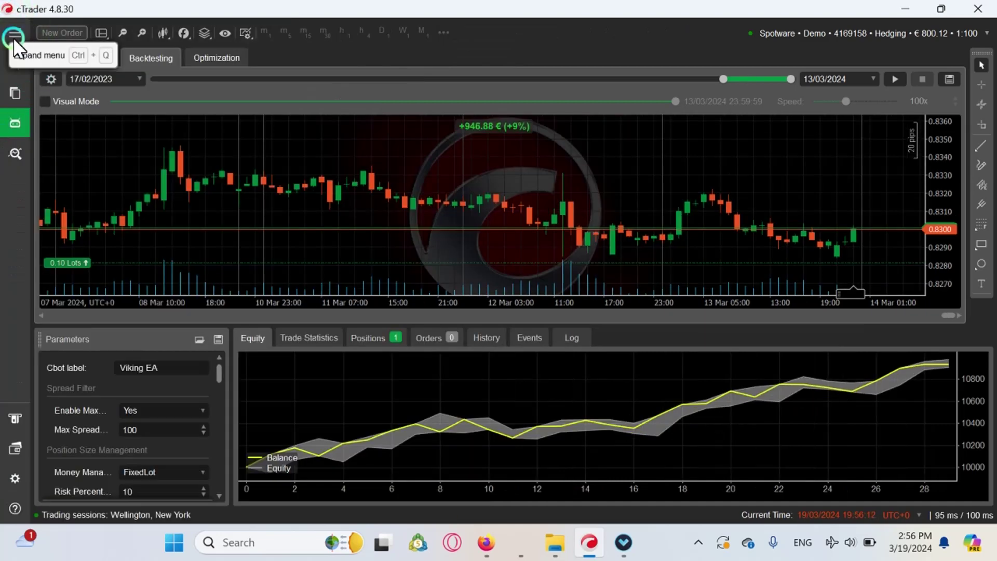
{"action": "left_click", "coordinate": [15, 35]}
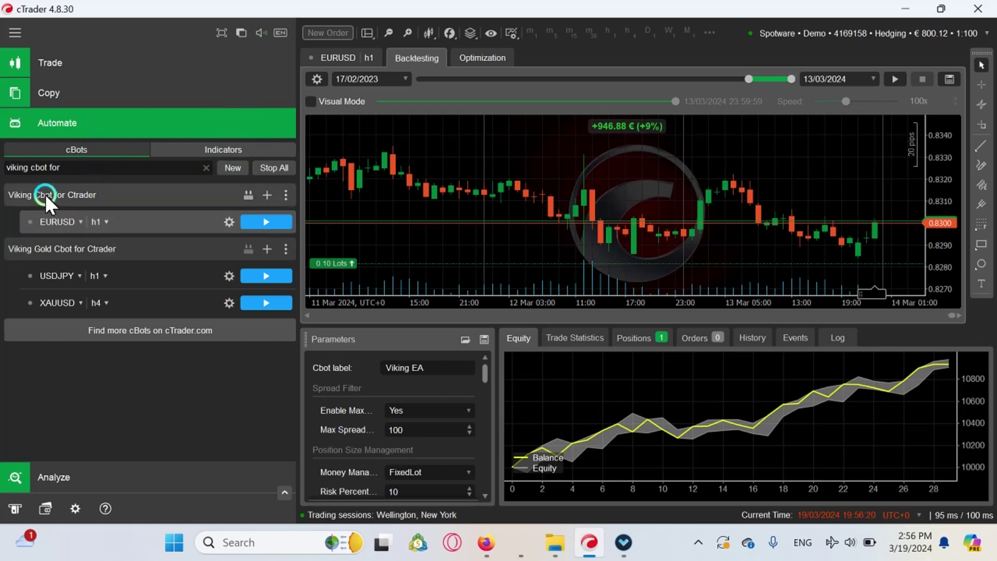
Step: Switch the Viking cBot instance's symbol from EURUSD to NZDCAD by searching 'nzdc'
{"action": "left_click", "coordinate": [59, 222]}
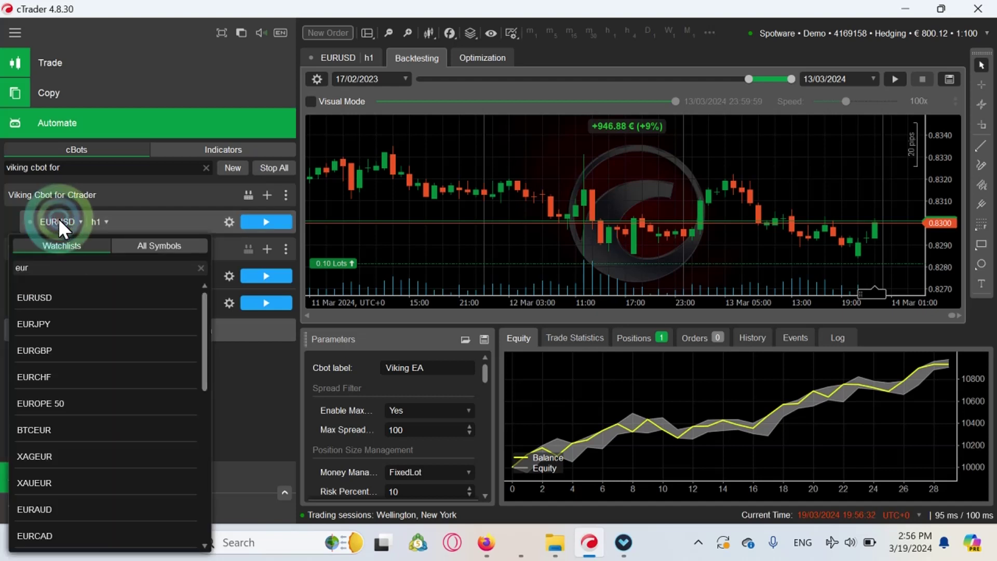
{"action": "left_click", "coordinate": [65, 265]}
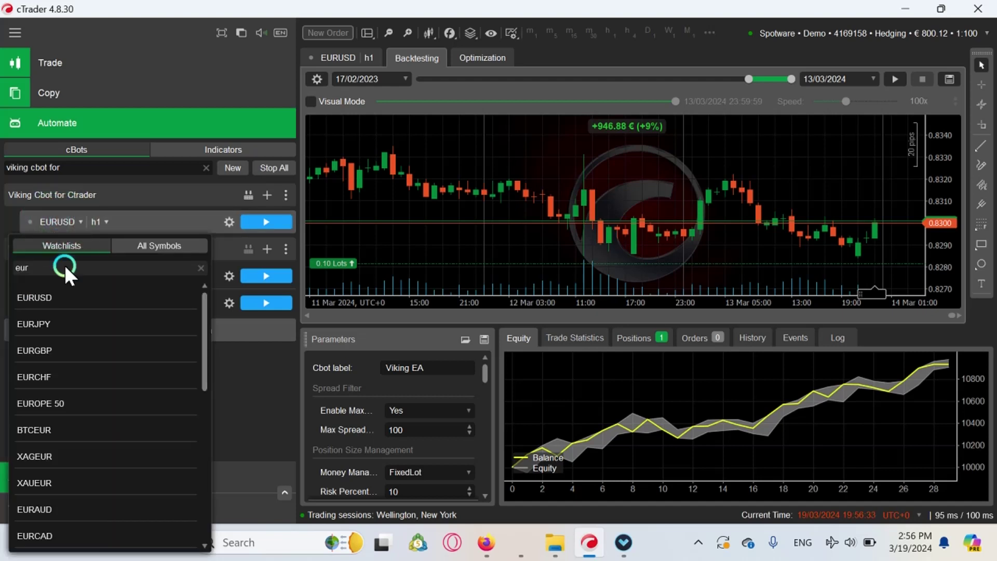
{"action": "left_click", "coordinate": [77, 220]}
{"action": "left_click", "coordinate": [77, 220]}
{"action": "key", "text": "BackSpace"}
{"action": "key", "text": "BackSpace"}
{"action": "key", "text": "BackSpace"}
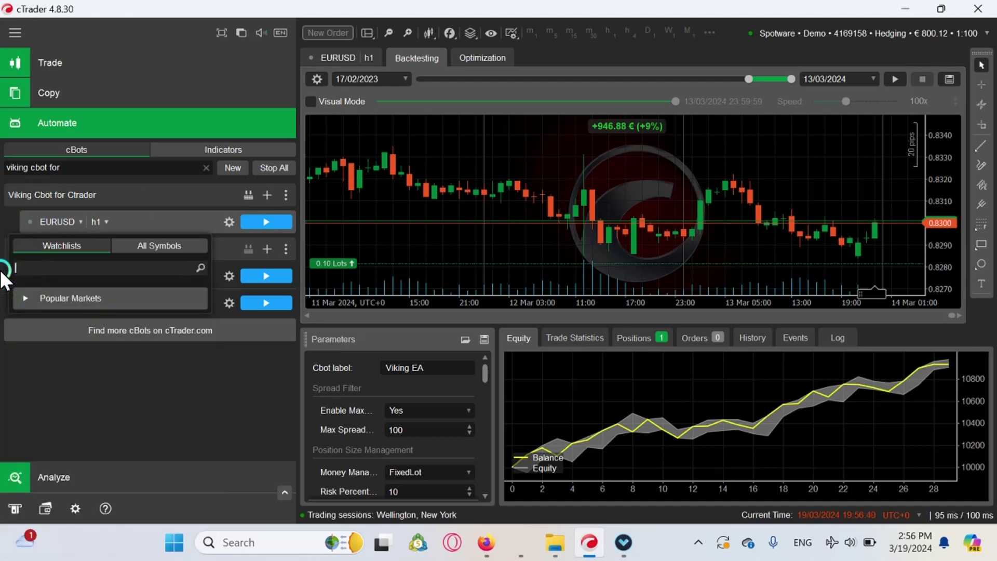
{"action": "type", "text": "nzd"}
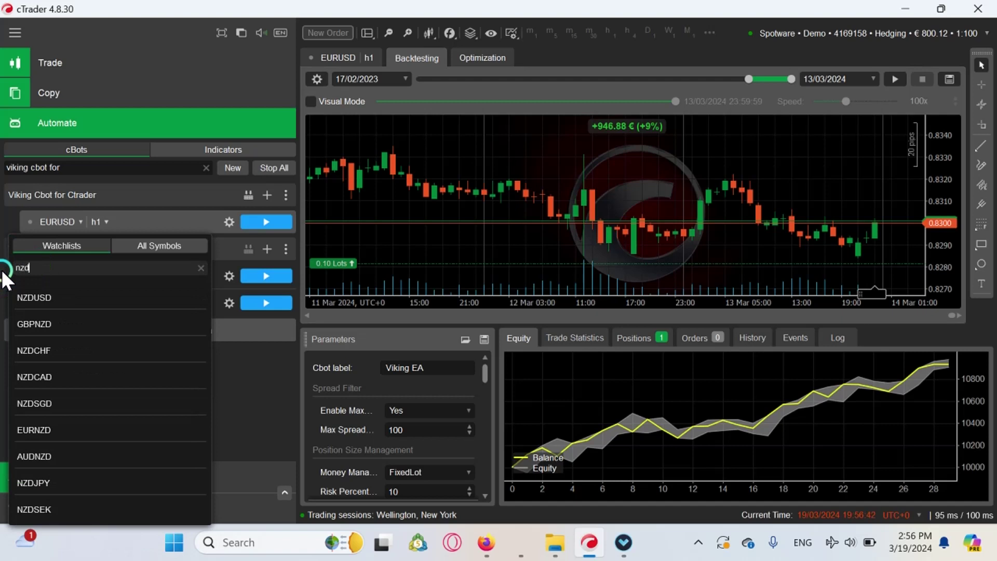
{"action": "type", "text": "c"}
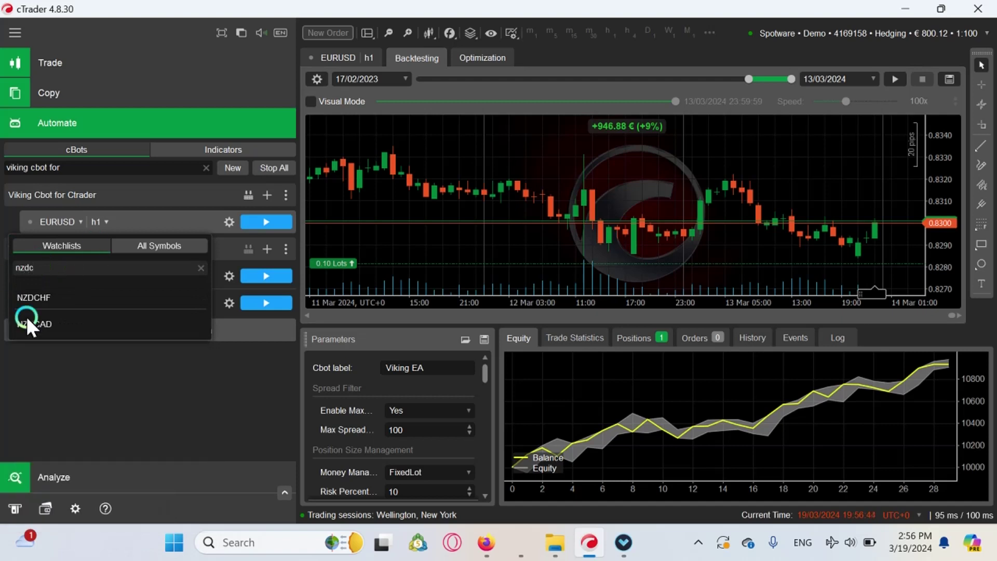
{"action": "left_click", "coordinate": [53, 323]}
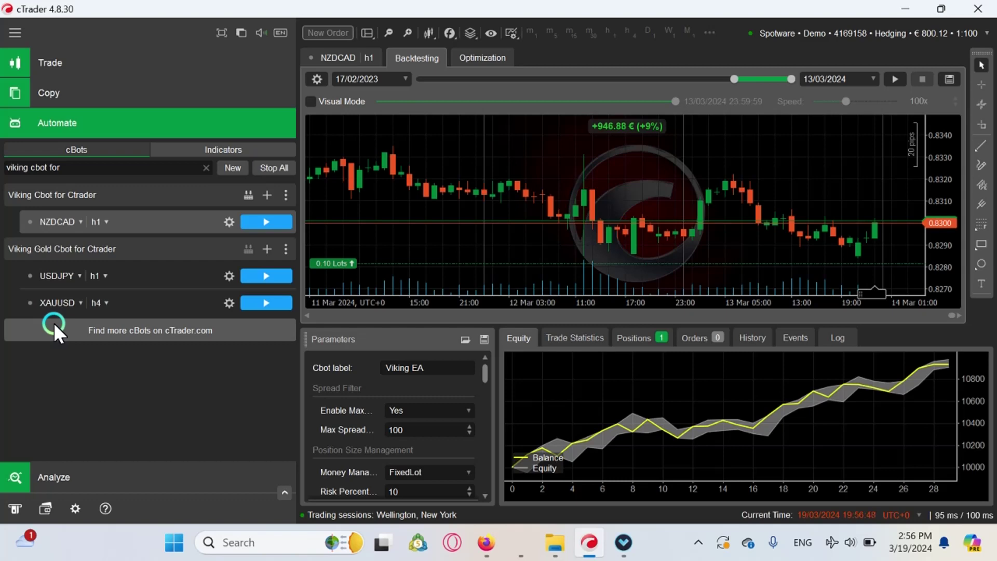
Step: Keep the NZDCAD instance on the 1-hour (h1) timeframe
{"action": "left_click", "coordinate": [98, 220]}
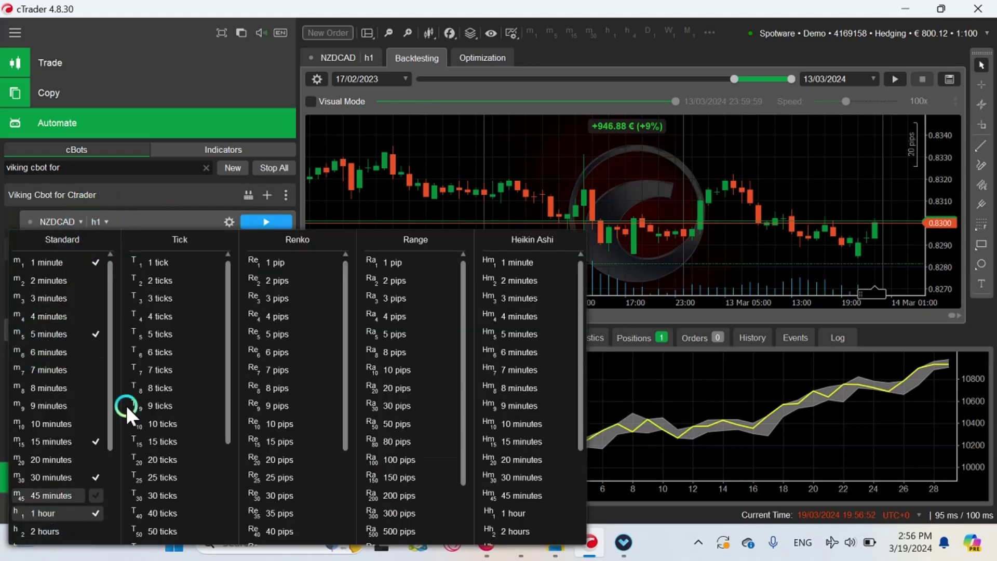
{"action": "left_click_drag", "start_coordinate": [110, 388], "coordinate": [105, 496]}
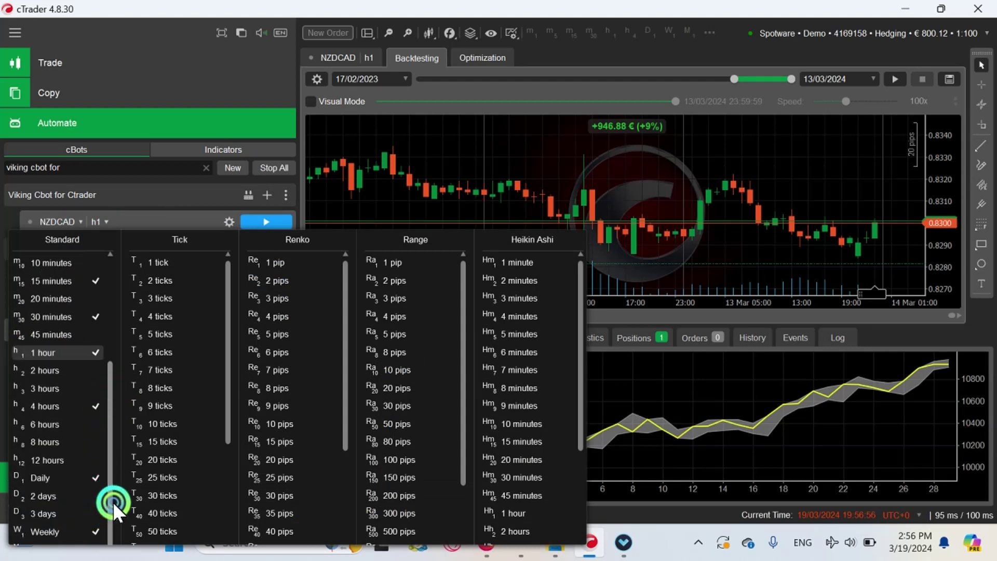
{"action": "left_click", "coordinate": [51, 380]}
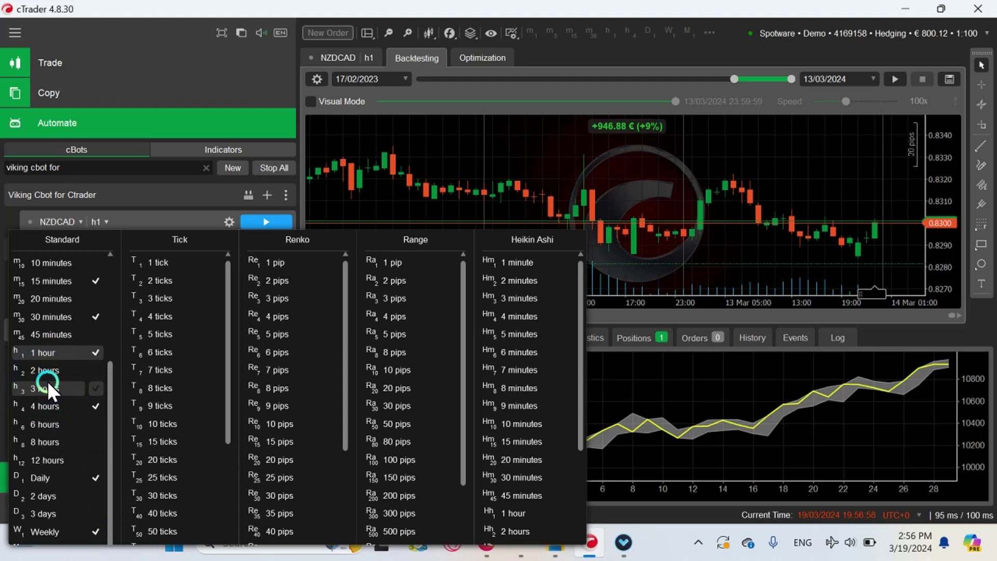
{"action": "left_click", "coordinate": [41, 407]}
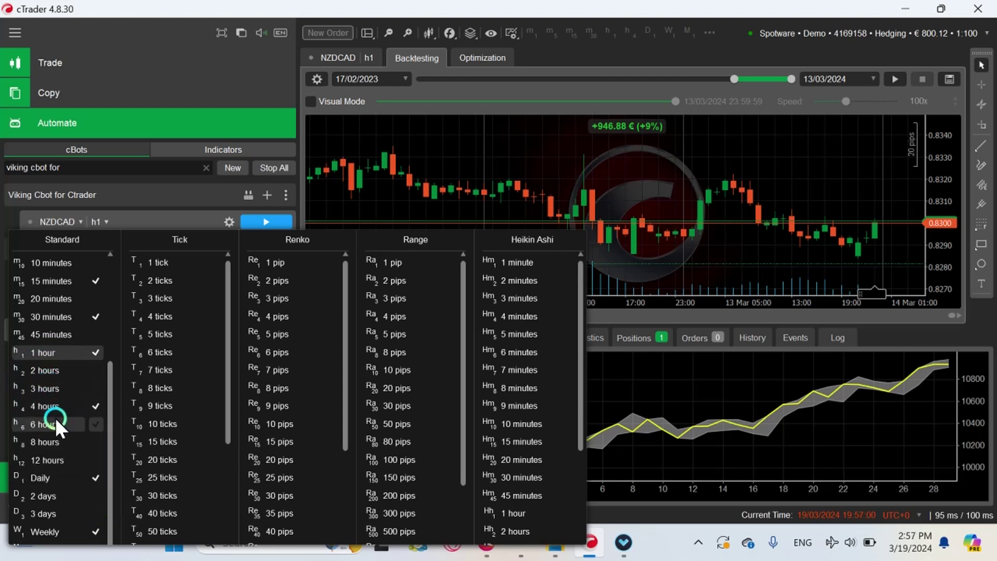
{"action": "left_click", "coordinate": [53, 438]}
{"action": "left_click", "coordinate": [54, 354]}
{"action": "left_click", "coordinate": [451, 9]}
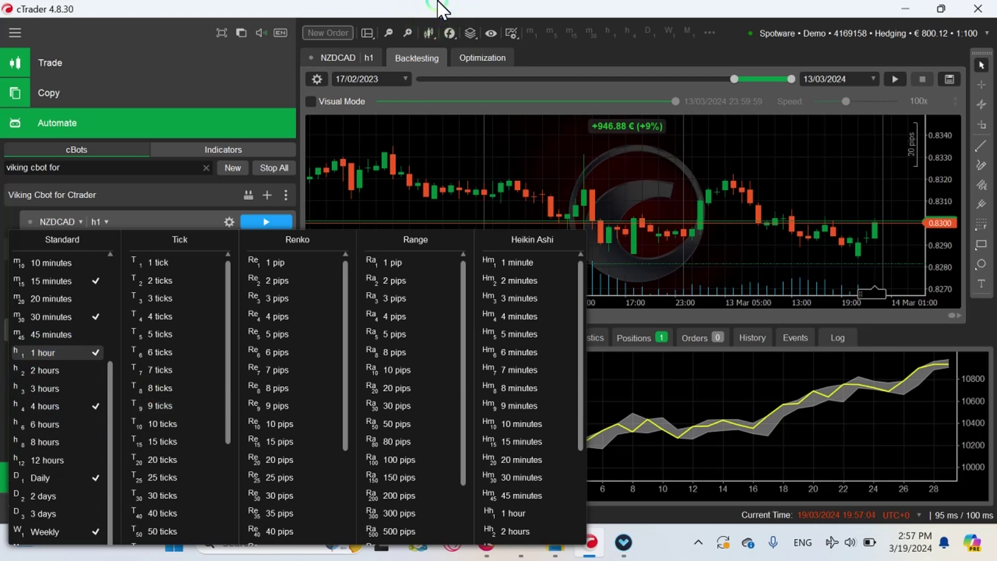
Step: Show the live NZDCAD h1 chart, start the cBot on it, then stop it
{"action": "left_click", "coordinate": [441, 9]}
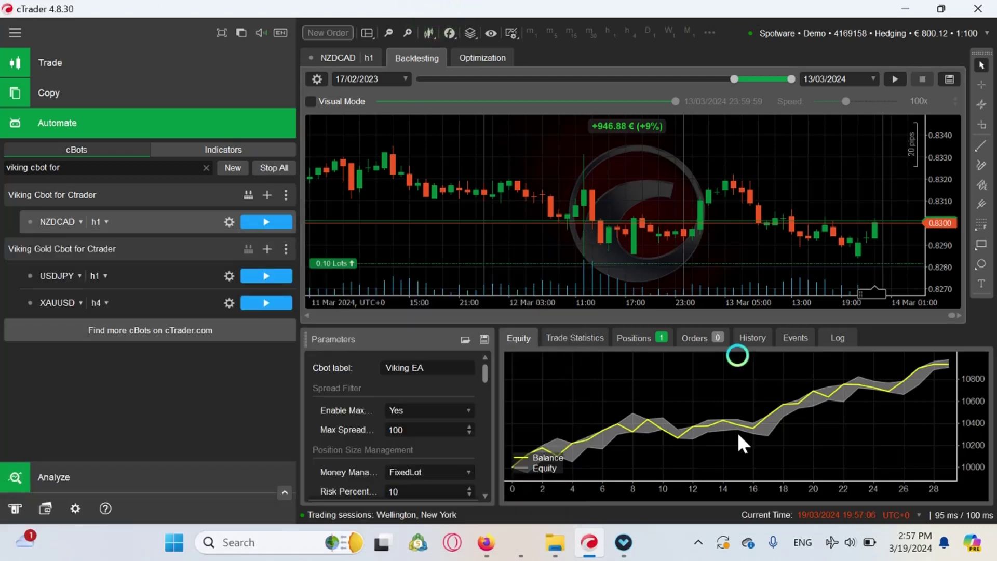
{"action": "left_click", "coordinate": [345, 57]}
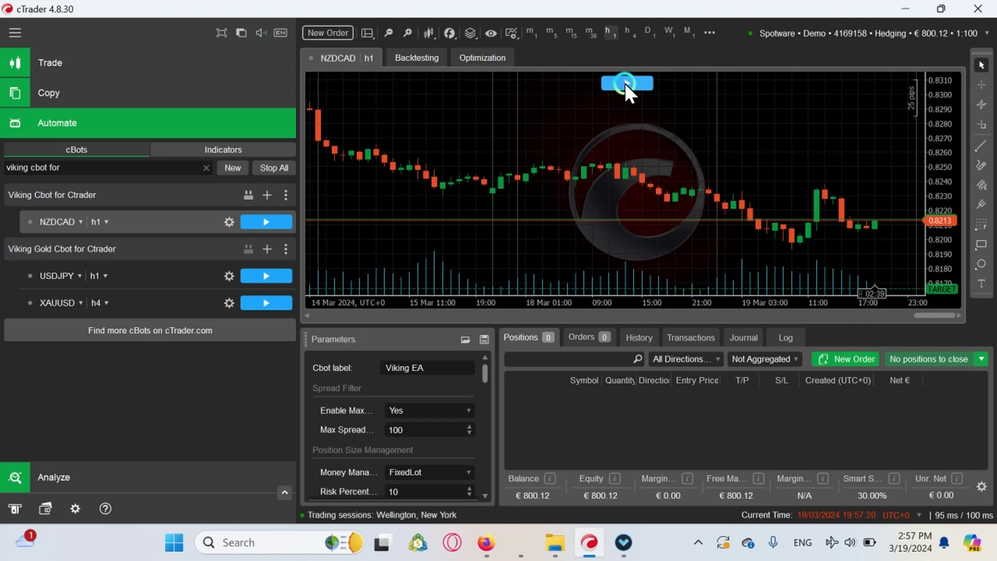
{"action": "left_click", "coordinate": [625, 83]}
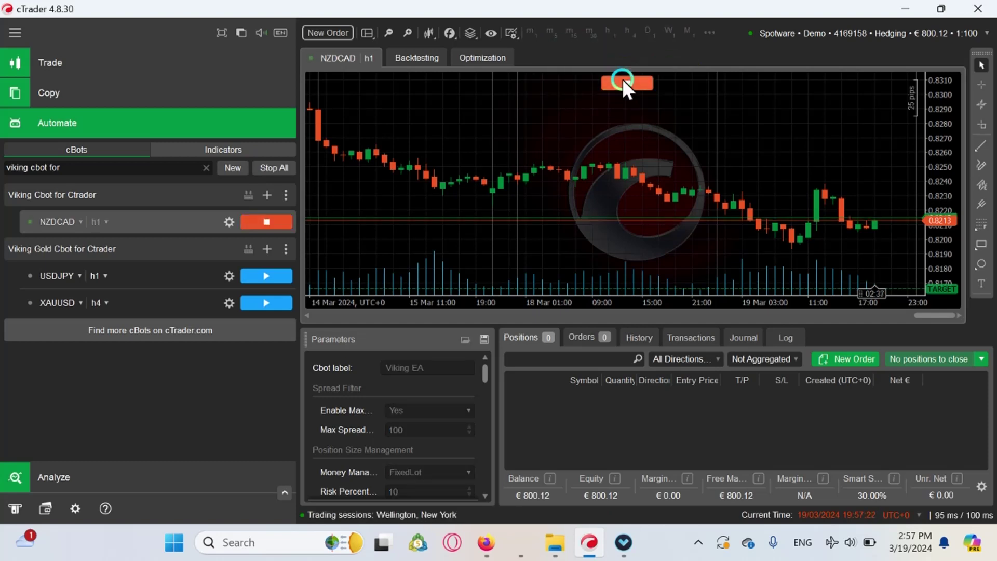
{"action": "left_click", "coordinate": [623, 81]}
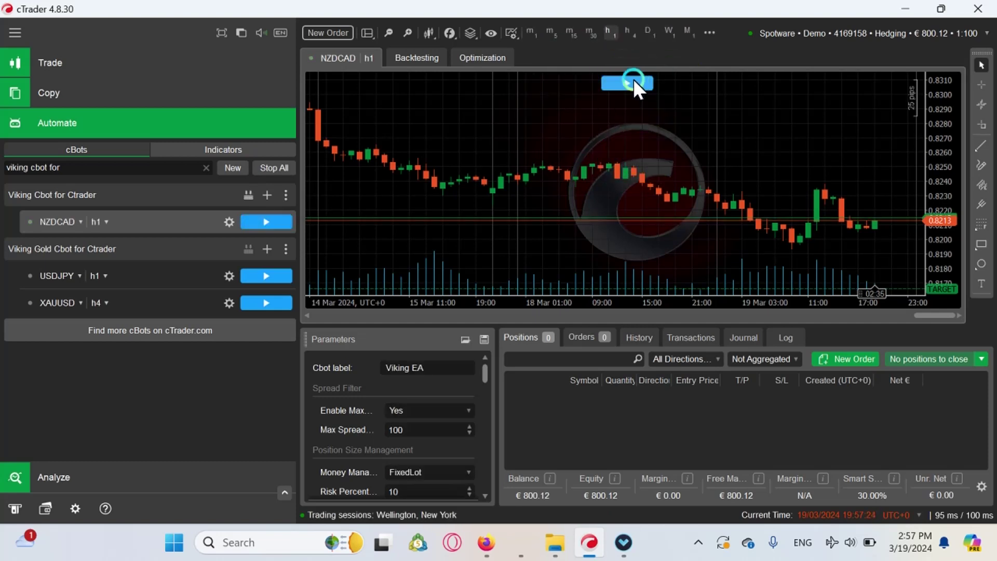
{"action": "left_click", "coordinate": [627, 83]}
Step: Return to the NZDCAD h1 backtest, resize its panels and hide the cBot list
{"action": "left_click", "coordinate": [418, 58]}
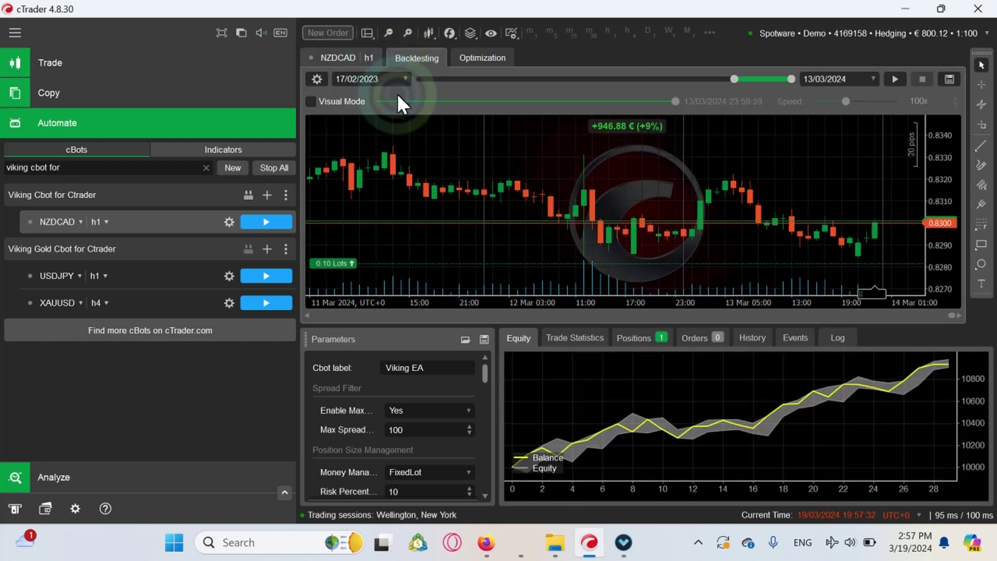
{"action": "left_click", "coordinate": [411, 91]}
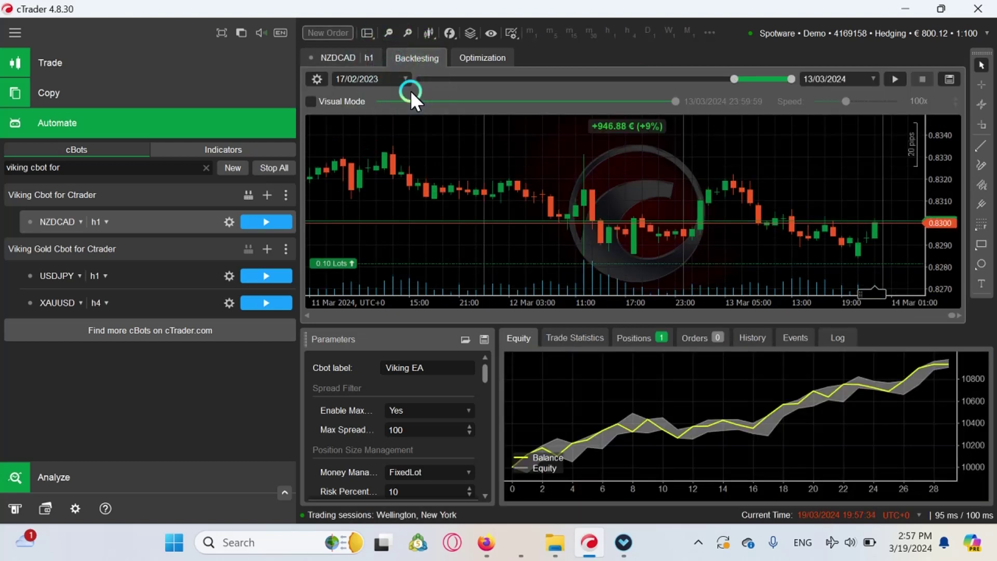
{"action": "left_click_drag", "start_coordinate": [501, 326], "coordinate": [484, 282]}
{"action": "left_click", "coordinate": [466, 368]}
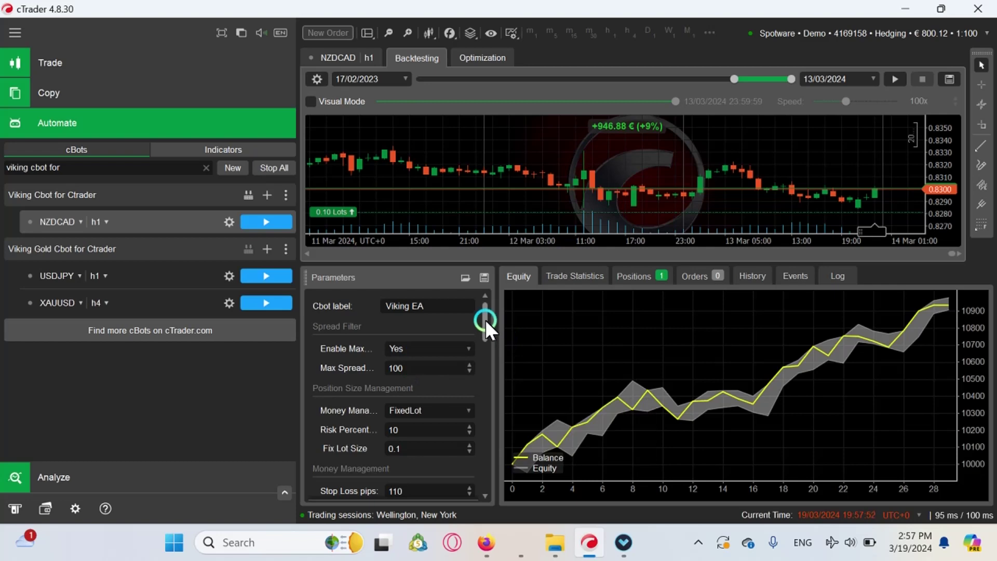
{"action": "left_click", "coordinate": [21, 34]}
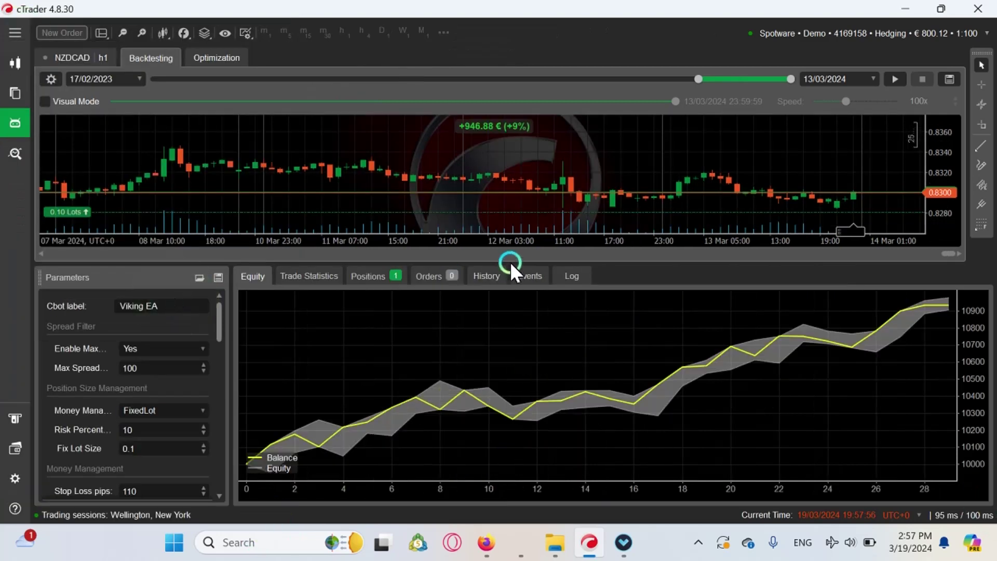
{"action": "left_click_drag", "start_coordinate": [510, 262], "coordinate": [492, 341]}
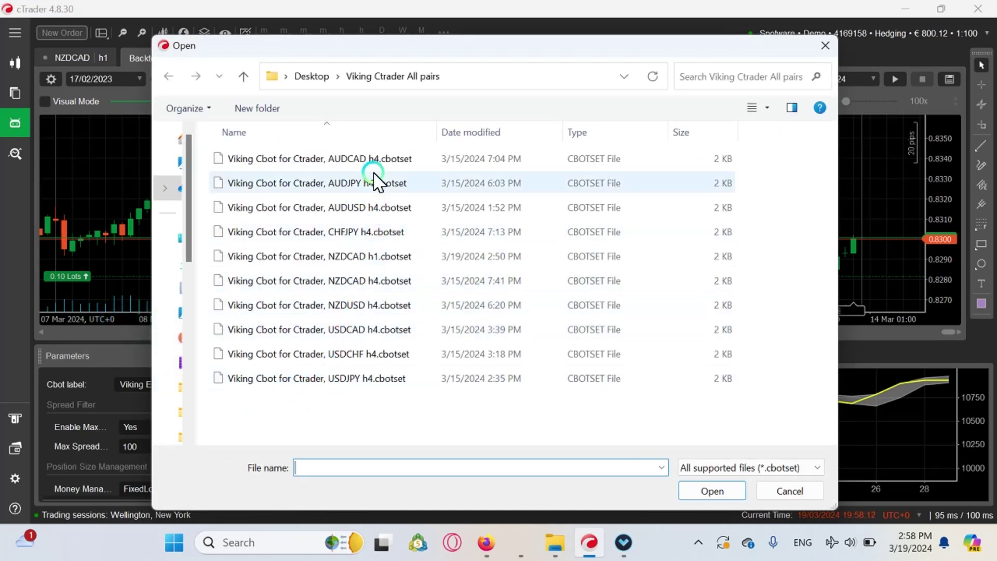
Step: Load 'Viking Cbot for Ctrader, NZDCAD h1.cbotset' into the backtest parameters
{"action": "left_click", "coordinate": [394, 257]}
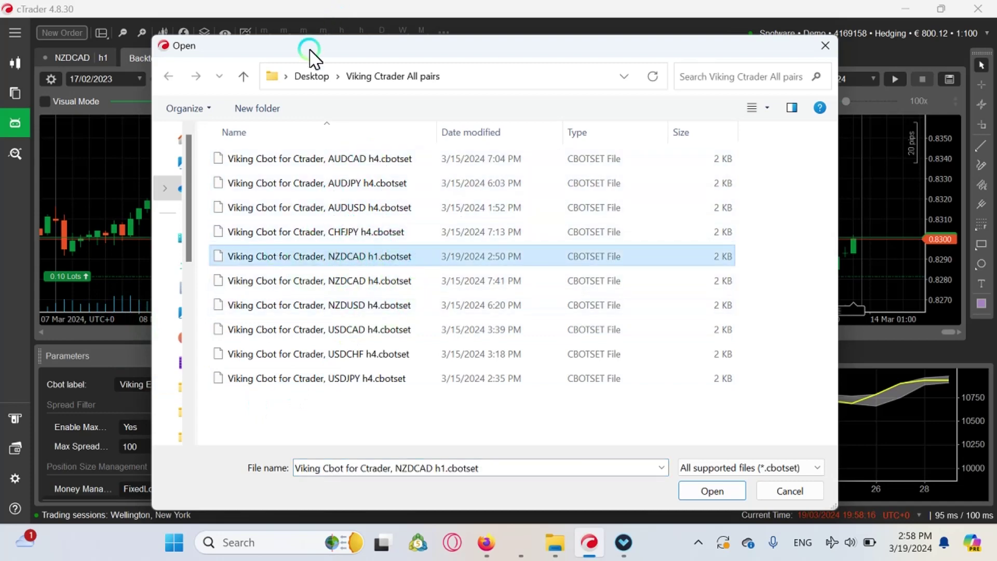
{"action": "left_click_drag", "start_coordinate": [317, 54], "coordinate": [419, 44]}
{"action": "left_click", "coordinate": [452, 250]}
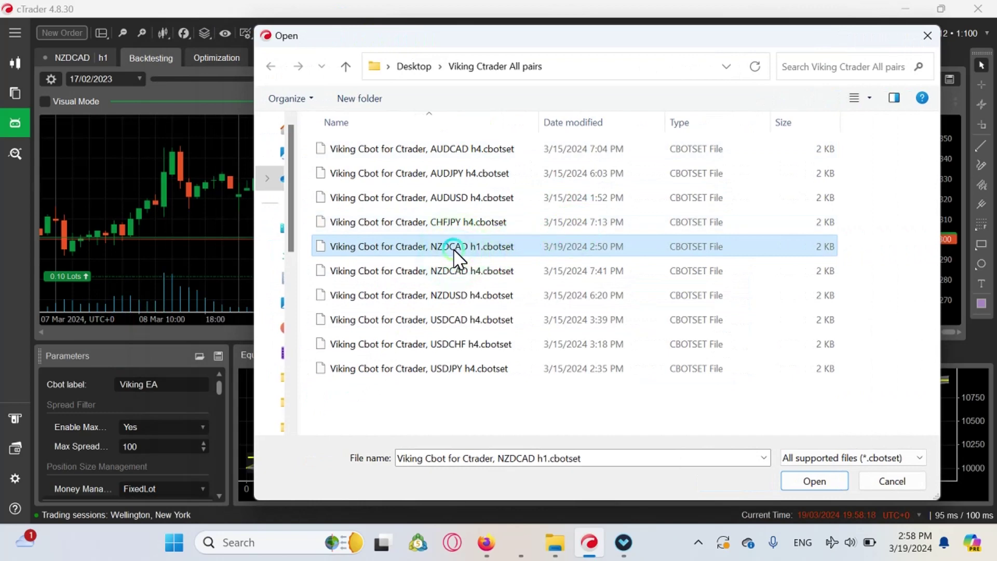
{"action": "left_click", "coordinate": [817, 484]}
{"action": "left_click", "coordinate": [145, 387]}
{"action": "left_click", "coordinate": [163, 371]}
Step: Set the Fix Lot Size parameter to 0.5
{"action": "left_click", "coordinate": [301, 343]}
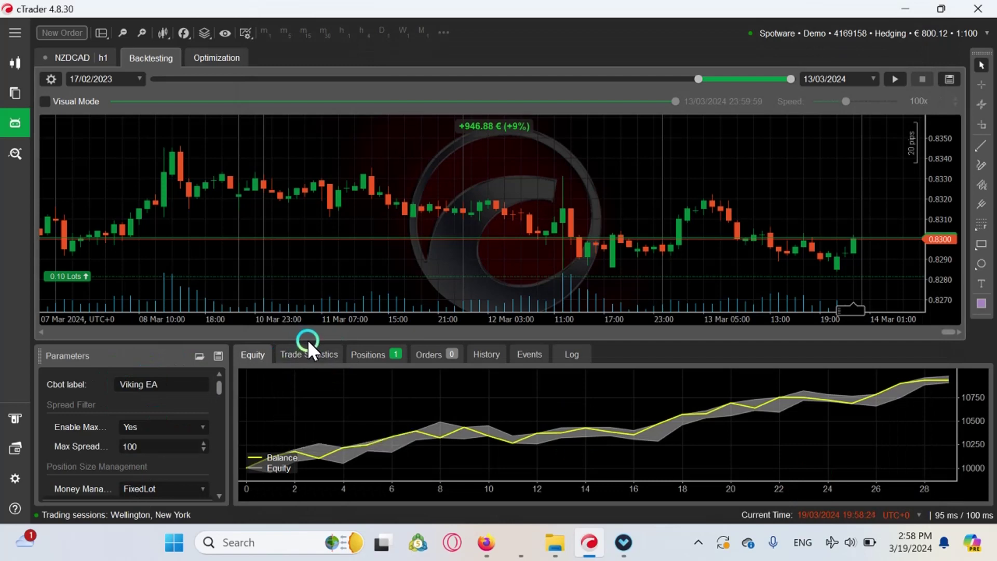
{"action": "left_click_drag", "start_coordinate": [307, 342], "coordinate": [308, 325]}
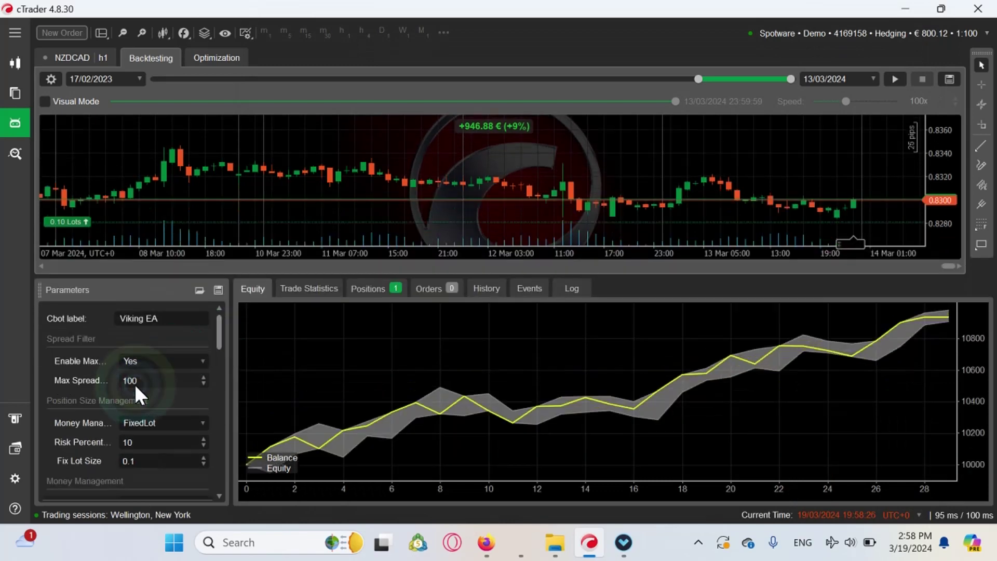
{"action": "scroll", "coordinate": [135, 385], "scroll_direction": "down", "scroll_amount": 10}
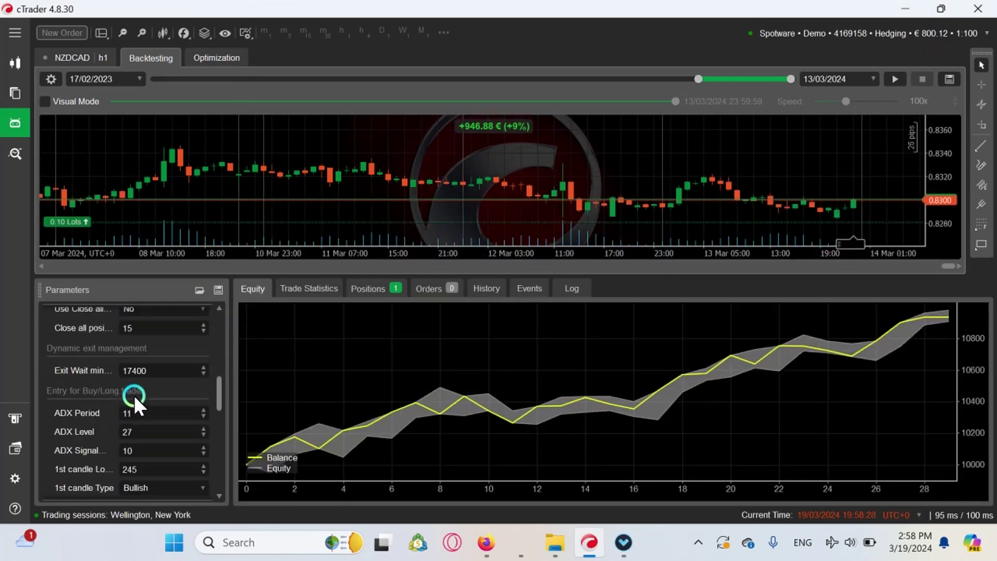
{"action": "scroll", "coordinate": [133, 394], "scroll_direction": "up", "scroll_amount": 10}
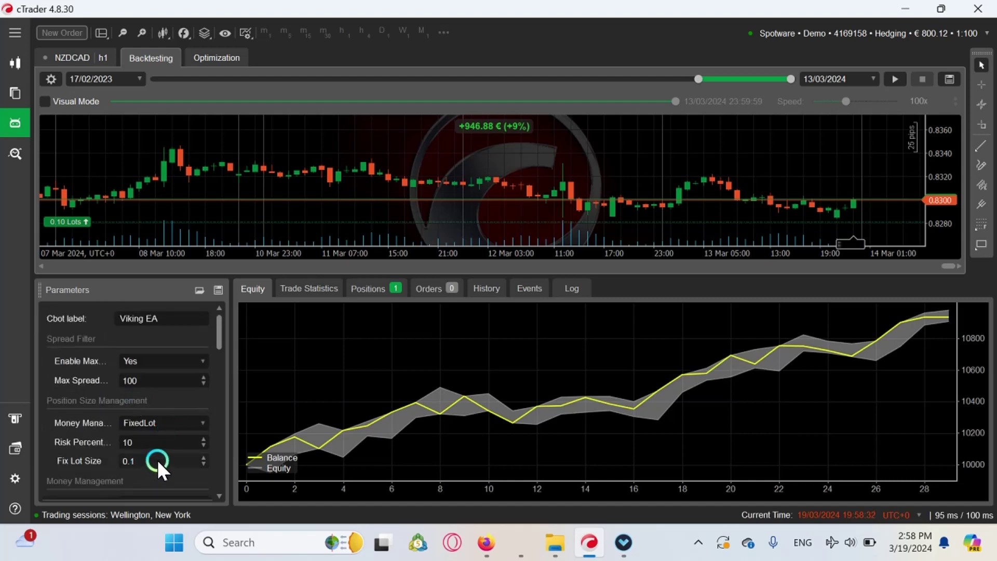
{"action": "left_click", "coordinate": [169, 454]}
{"action": "type", "text": "0.09"}
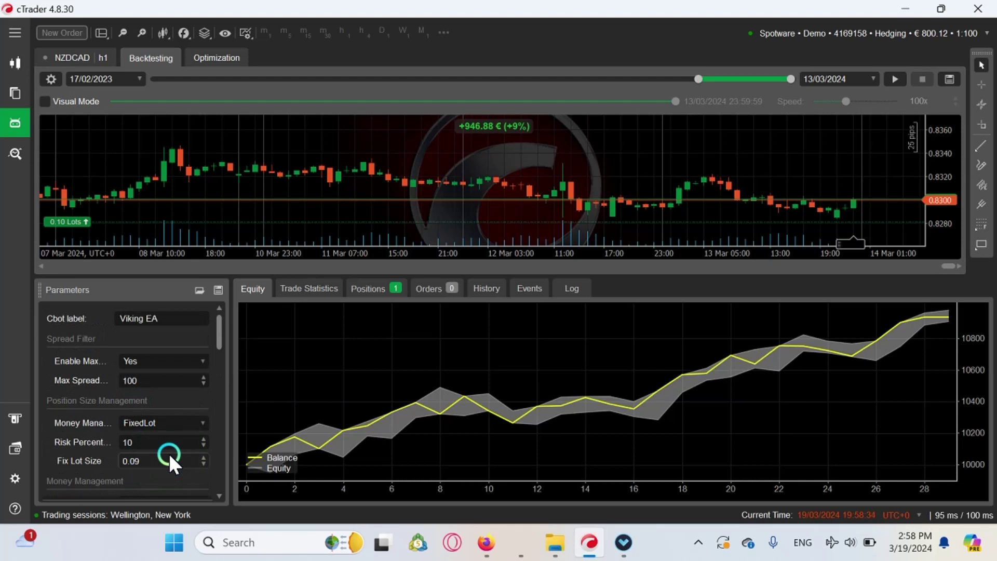
{"action": "scroll", "coordinate": [170, 454], "scroll_direction": "up", "scroll_amount": 2}
{"action": "key", "text": "BackSpace"}
{"action": "key", "text": "BackSpace"}
{"action": "key", "text": "BackSpace"}
{"action": "type", "text": ".5"}
Step: Check the starting capital, set Money Management to FixedLot, and select the Cbot label field
{"action": "left_click", "coordinate": [53, 74]}
{"action": "left_click", "coordinate": [90, 143]}
{"action": "left_click", "coordinate": [226, 192]}
{"action": "left_click", "coordinate": [267, 366]}
{"action": "left_click", "coordinate": [146, 423]}
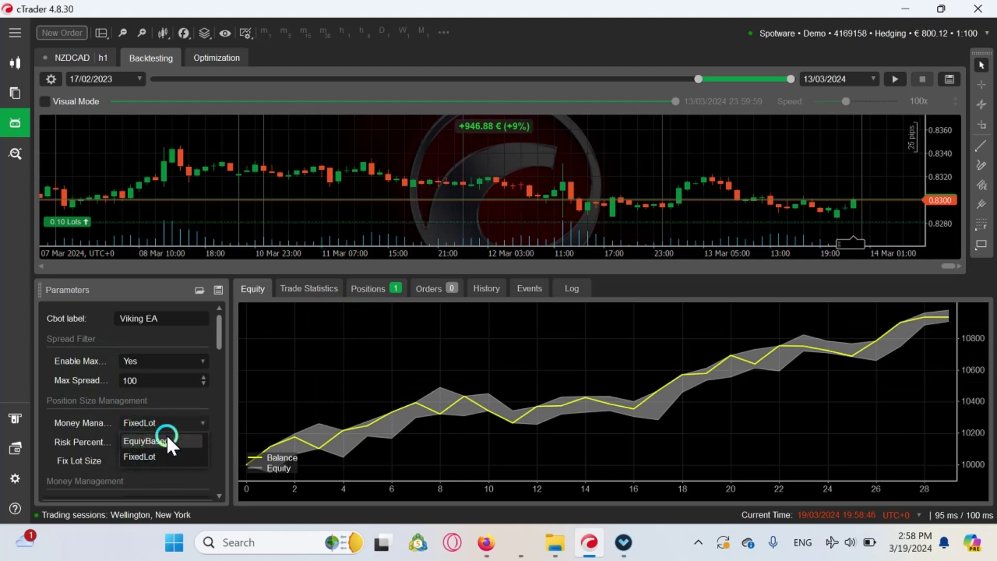
{"action": "left_click", "coordinate": [157, 449]}
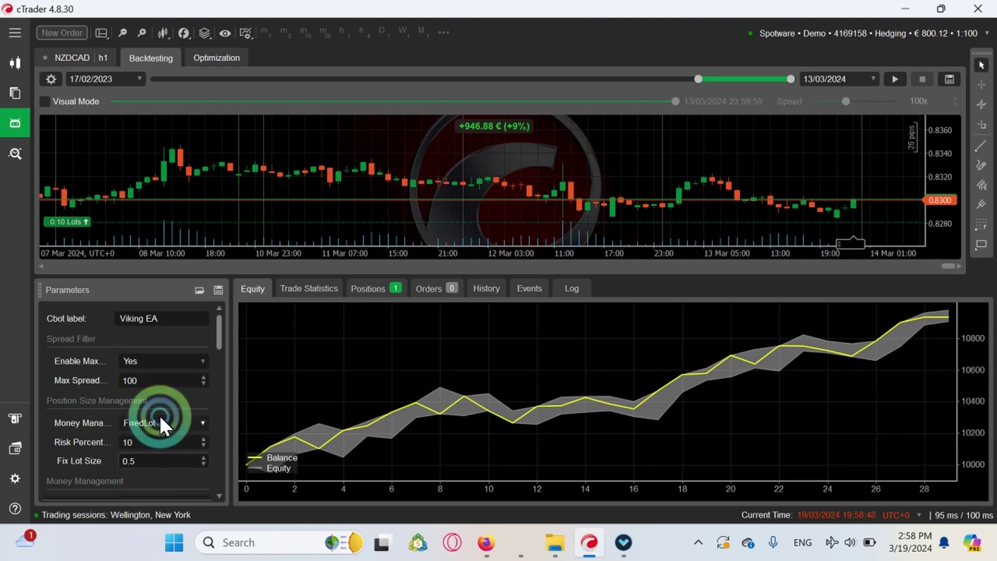
{"action": "left_click", "coordinate": [220, 400]}
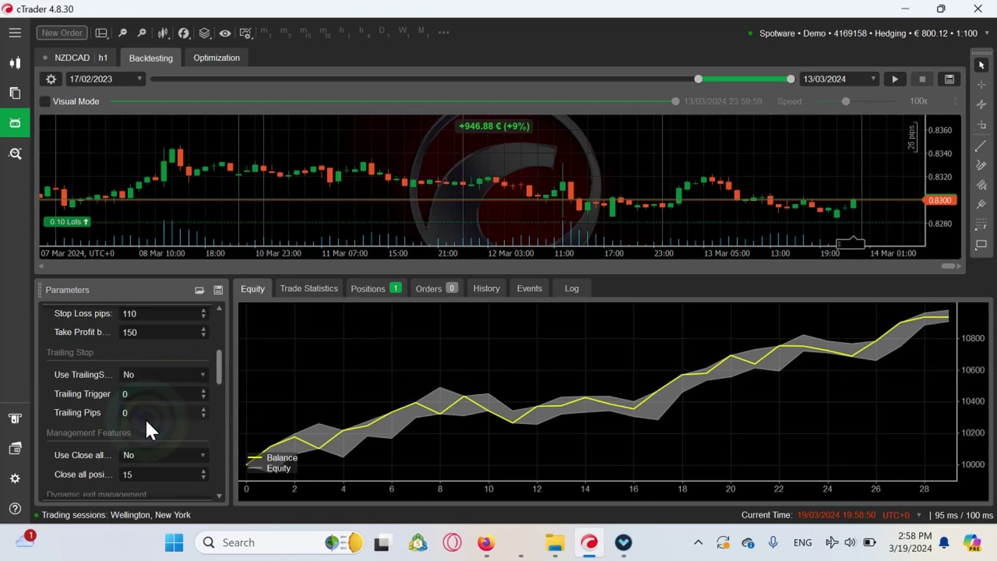
{"action": "left_click", "coordinate": [130, 448]}
{"action": "left_click_drag", "start_coordinate": [220, 365], "coordinate": [207, 312]}
{"action": "left_click", "coordinate": [205, 338]}
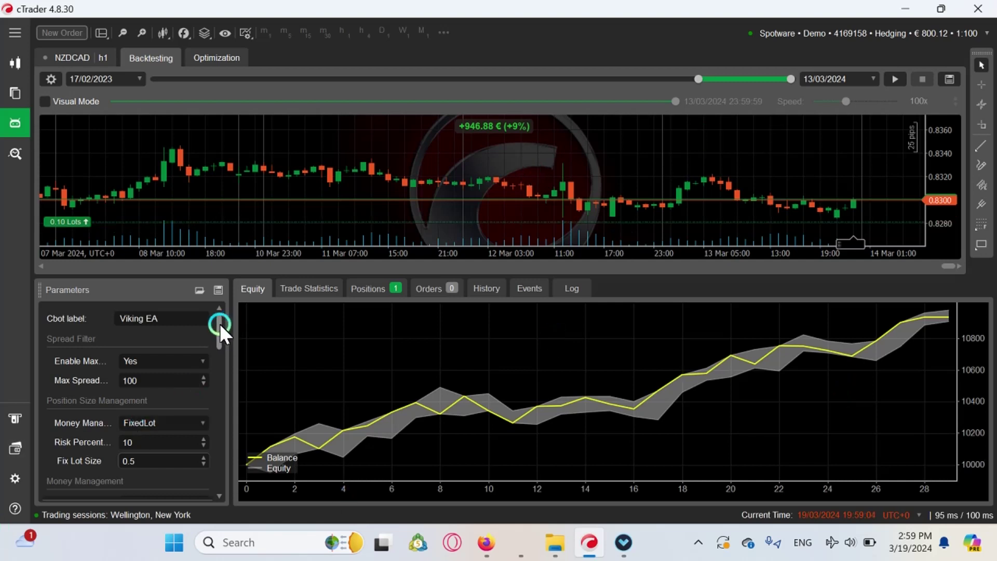
{"action": "left_click", "coordinate": [178, 323]}
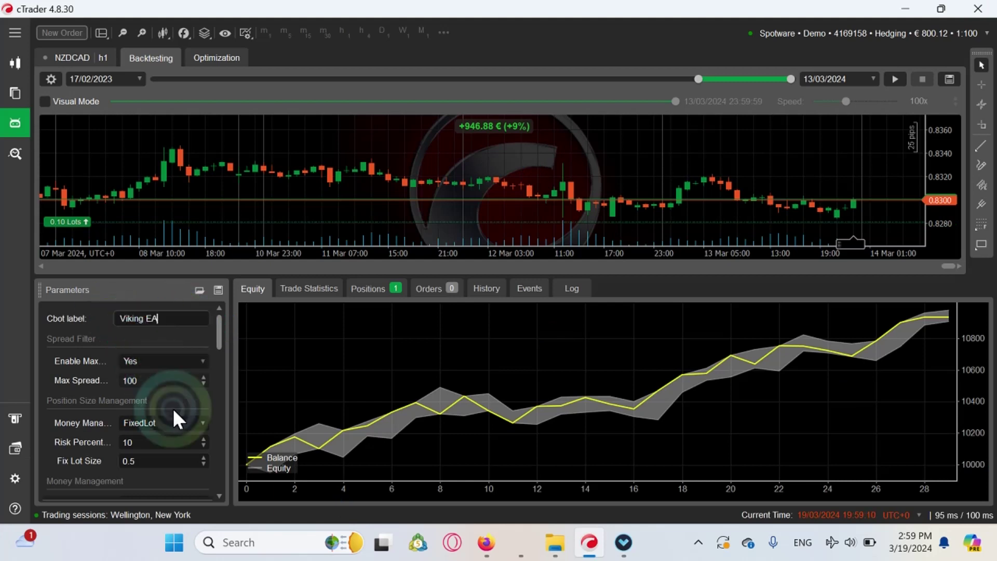
Step: Confirm 10000 starting capital and set backtest data to 'h1 bars from Server (open prices)'
{"action": "scroll", "coordinate": [218, 333], "scroll_direction": "down", "scroll_amount": 2}
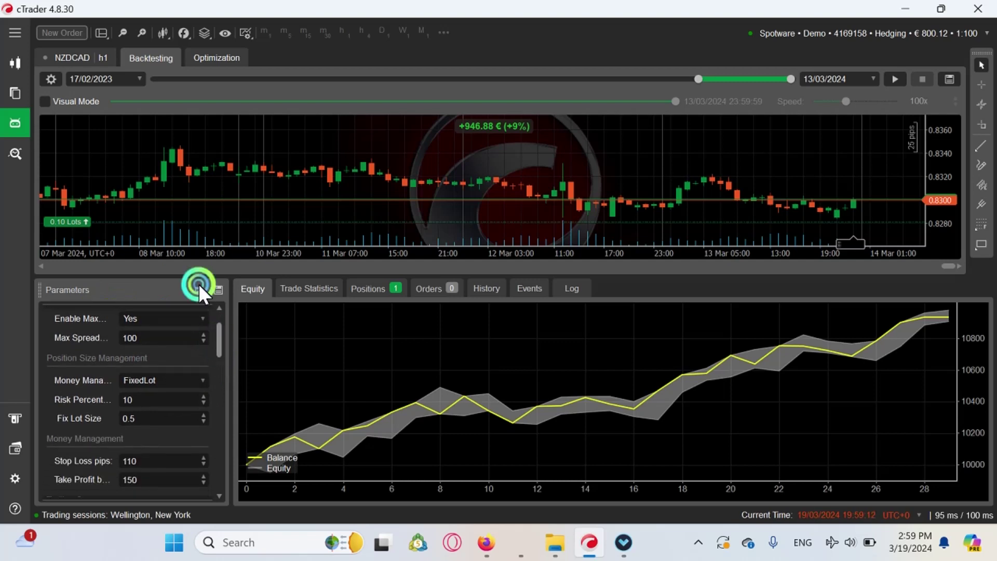
{"action": "left_click", "coordinate": [50, 79]}
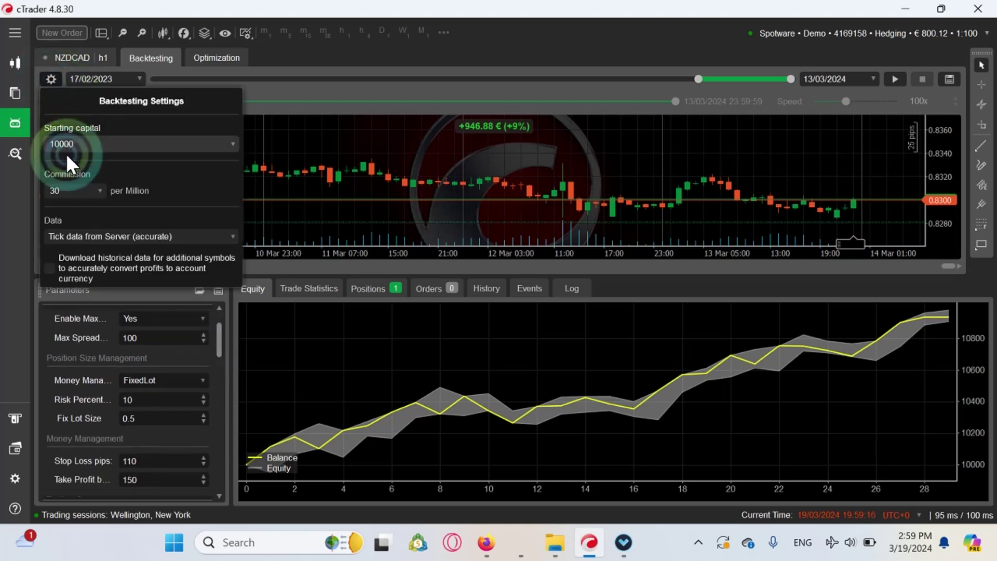
{"action": "left_click", "coordinate": [88, 145]}
{"action": "left_click", "coordinate": [109, 144]}
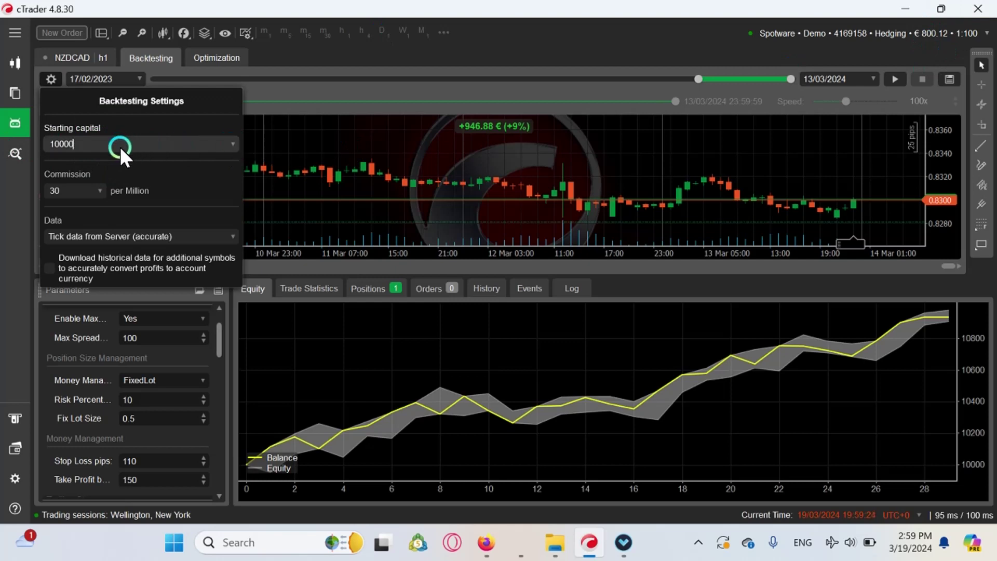
{"action": "left_click", "coordinate": [116, 235]}
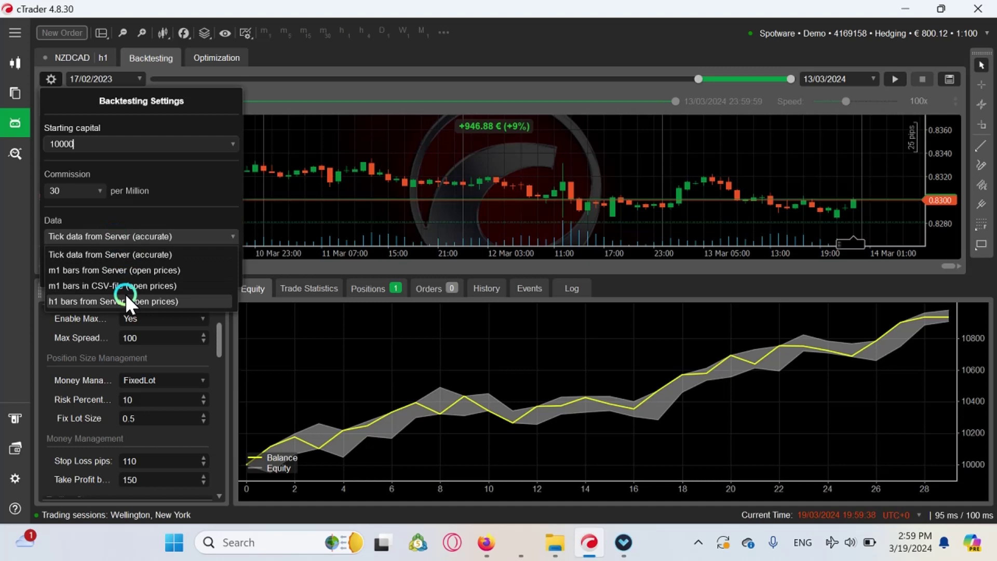
{"action": "left_click", "coordinate": [86, 300]}
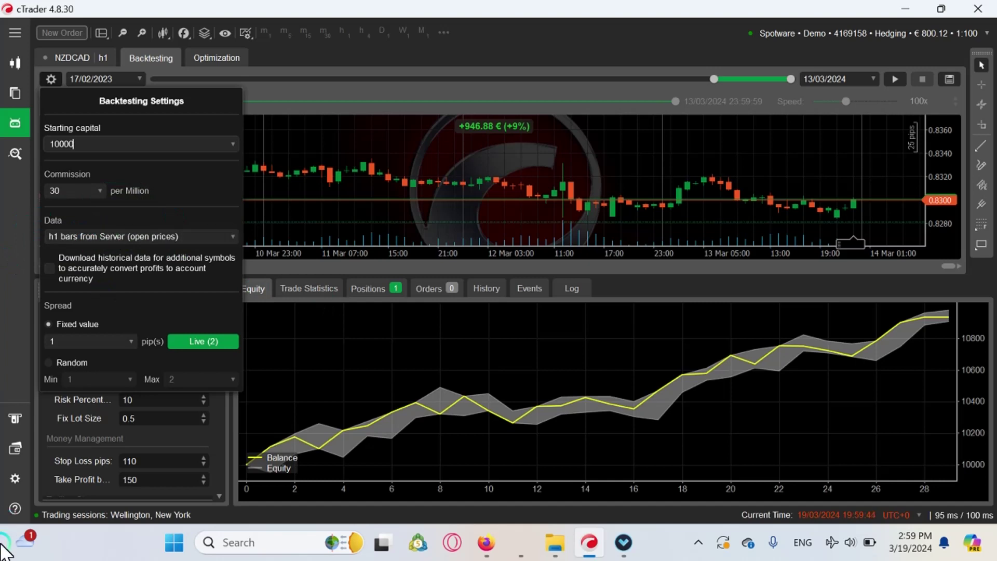
{"action": "left_click", "coordinate": [345, 7]}
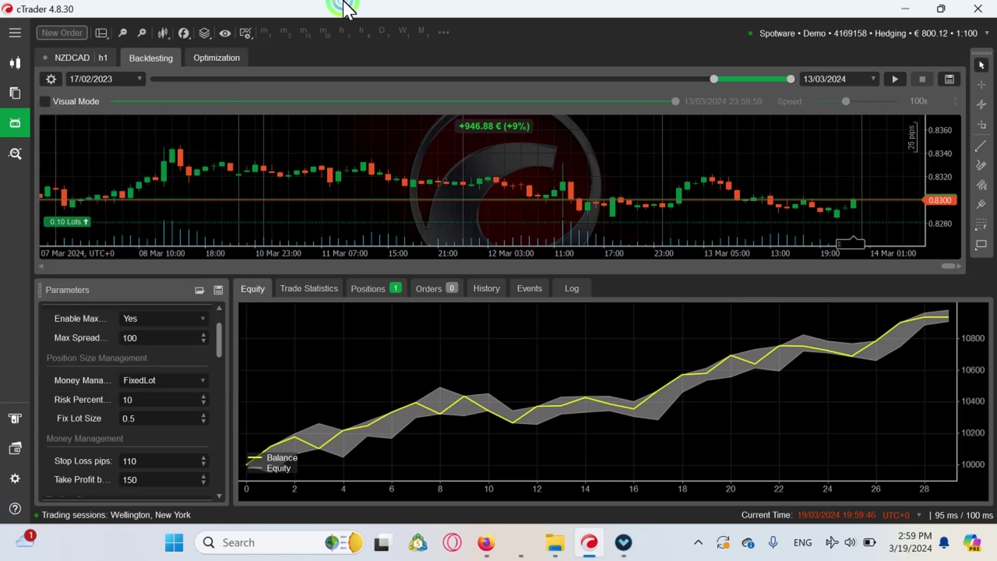
{"action": "left_click", "coordinate": [922, 143]}
{"action": "left_click", "coordinate": [890, 78]}
{"action": "left_click", "coordinate": [24, 122]}
Step: Re-run the h1 backtest, reaching +4 111.11 € (+41%), and make the price chart taller
{"action": "left_click", "coordinate": [981, 301]}
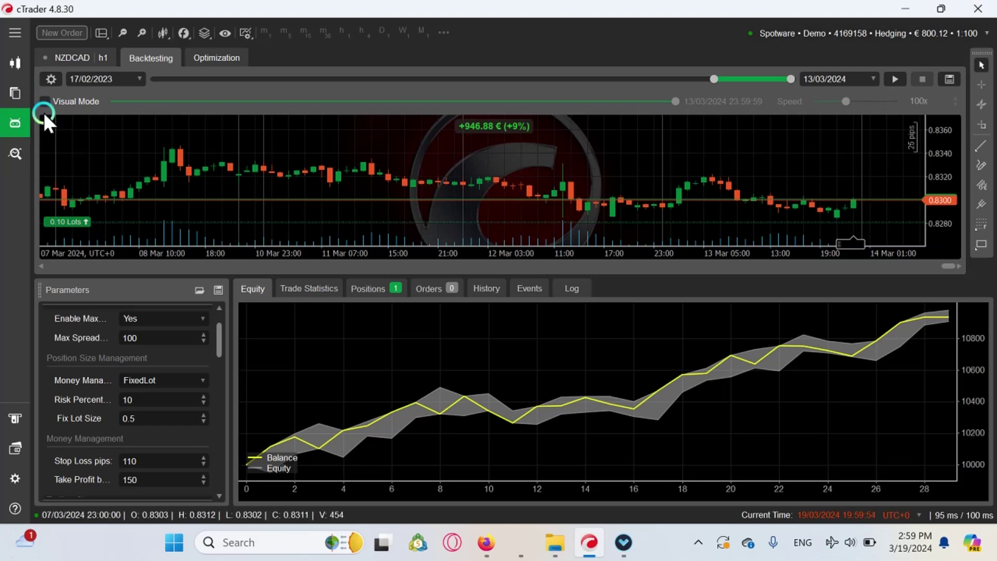
{"action": "left_click", "coordinate": [946, 114]}
{"action": "left_click", "coordinate": [893, 76]}
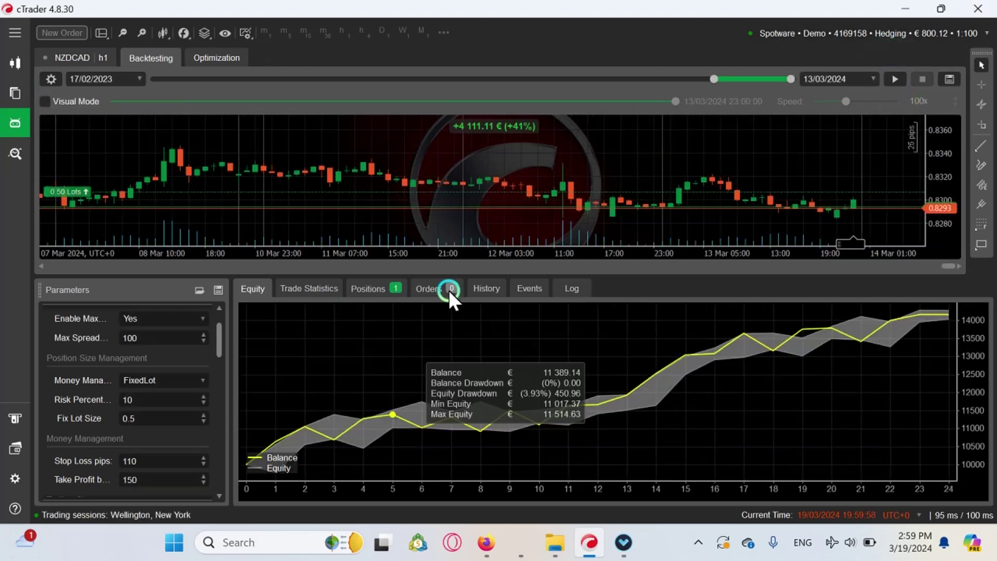
{"action": "left_click_drag", "start_coordinate": [512, 276], "coordinate": [508, 294]}
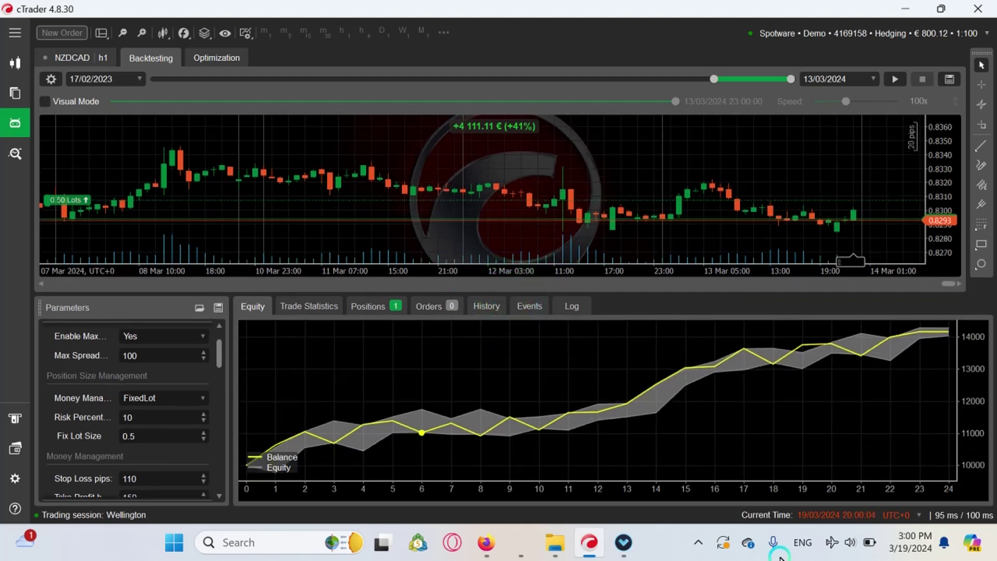
Step: Change the backtest data source to 'm1 bars from Server (open prices)'
{"action": "left_click", "coordinate": [139, 82]}
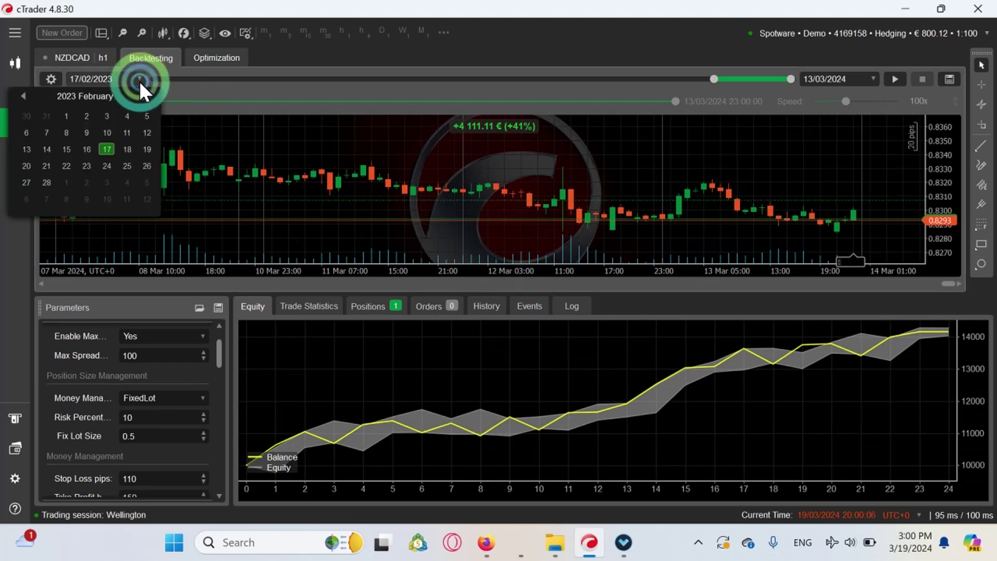
{"action": "left_click", "coordinate": [196, 7]}
{"action": "left_click", "coordinate": [695, 98]}
{"action": "left_click", "coordinate": [138, 90]}
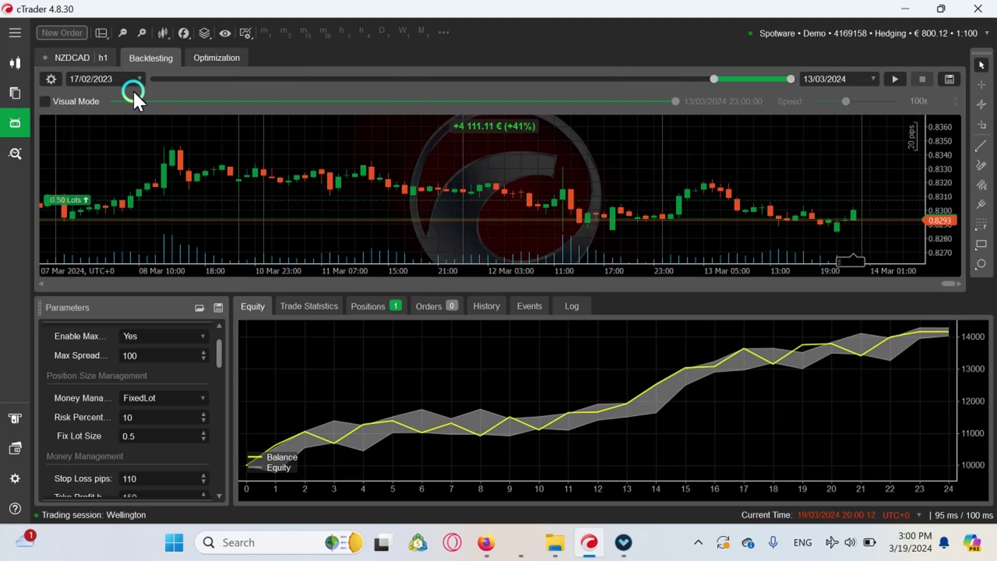
{"action": "left_click", "coordinate": [53, 80]}
{"action": "left_click", "coordinate": [53, 79]}
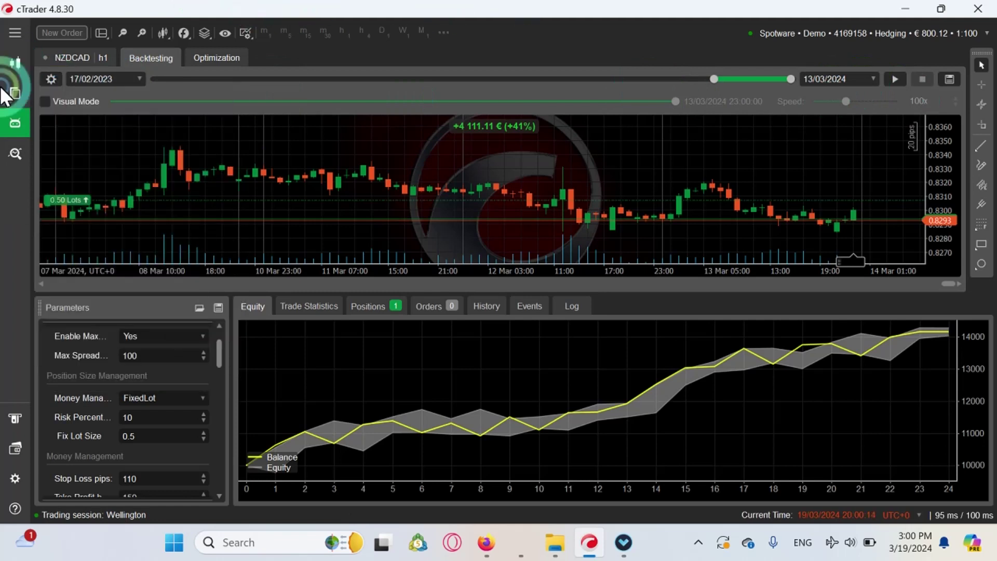
{"action": "left_click", "coordinate": [52, 80]}
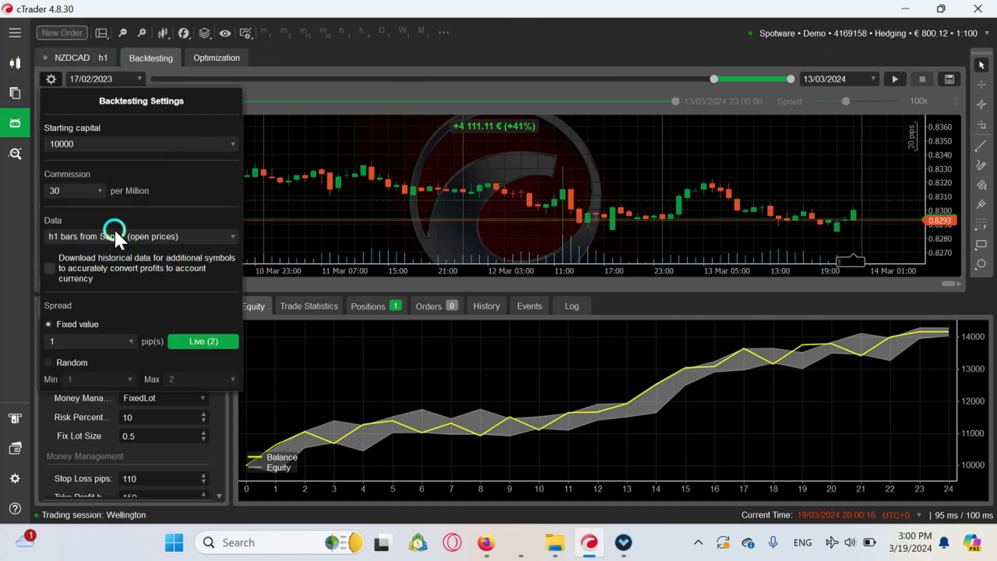
{"action": "left_click", "coordinate": [178, 236]}
{"action": "left_click", "coordinate": [60, 77]}
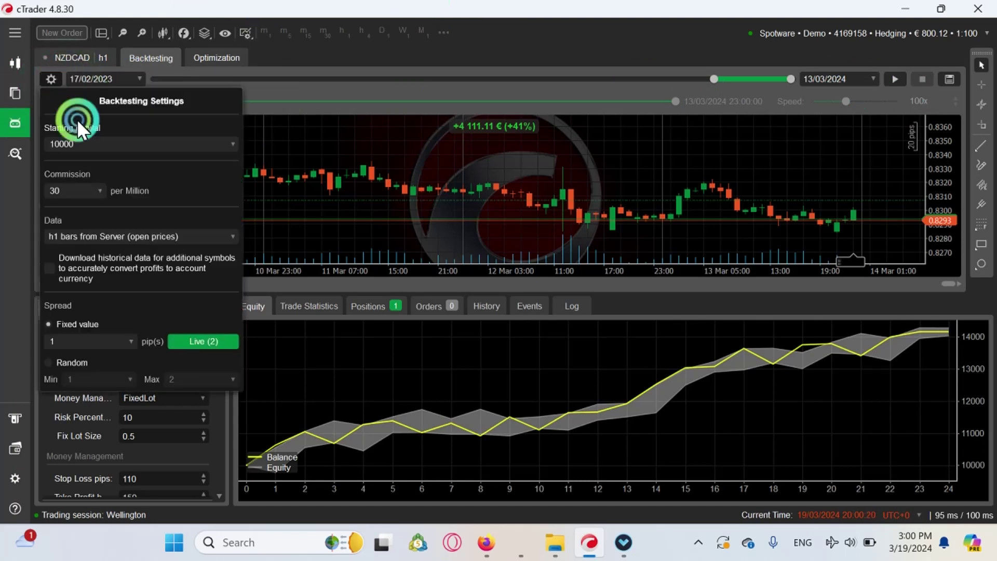
{"action": "left_click", "coordinate": [146, 235]}
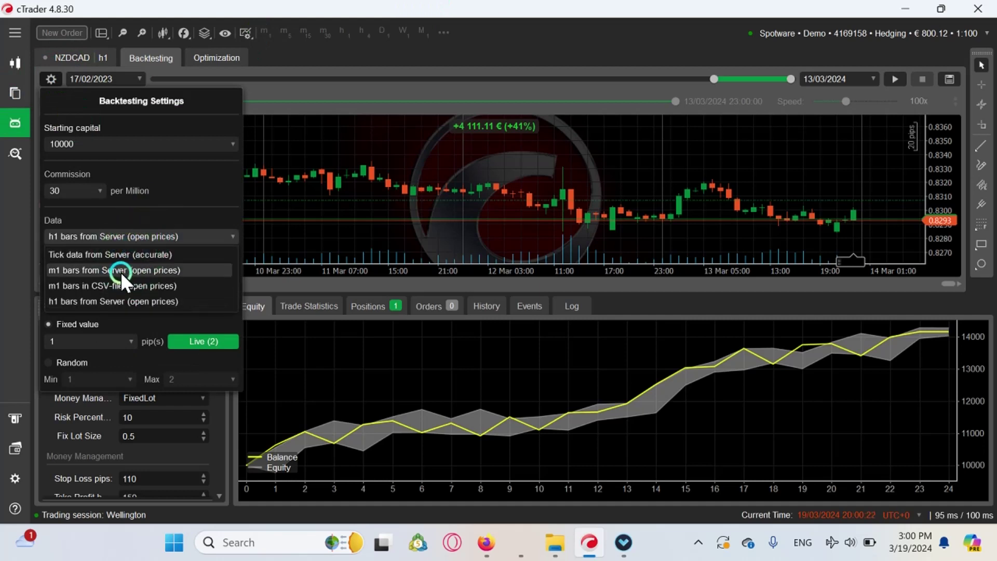
{"action": "left_click", "coordinate": [120, 271]}
{"action": "left_click", "coordinate": [323, 233]}
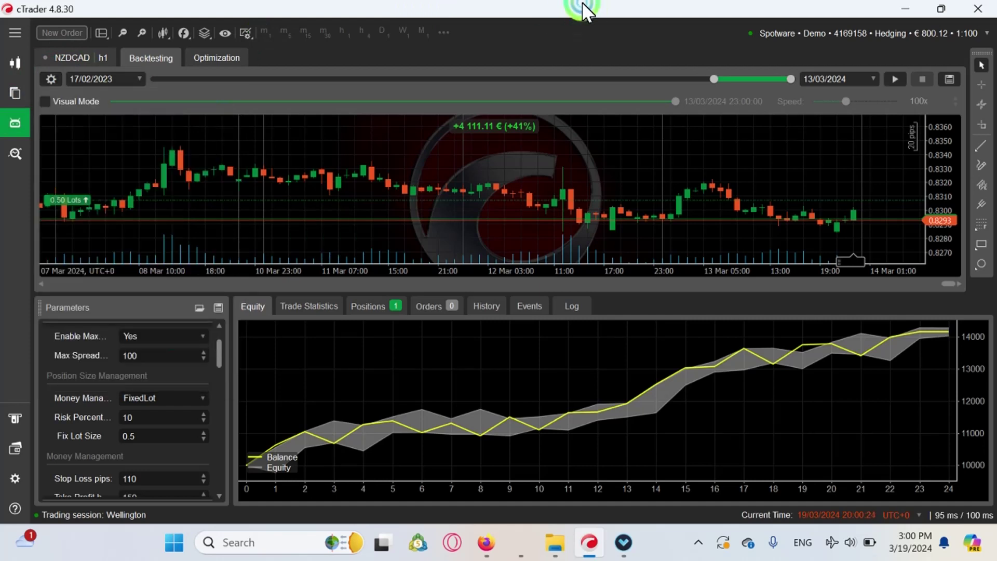
Step: Run the backtest on m1 bars, finishing at +4 755.96 € (+48%) profit
{"action": "left_click", "coordinate": [895, 79]}
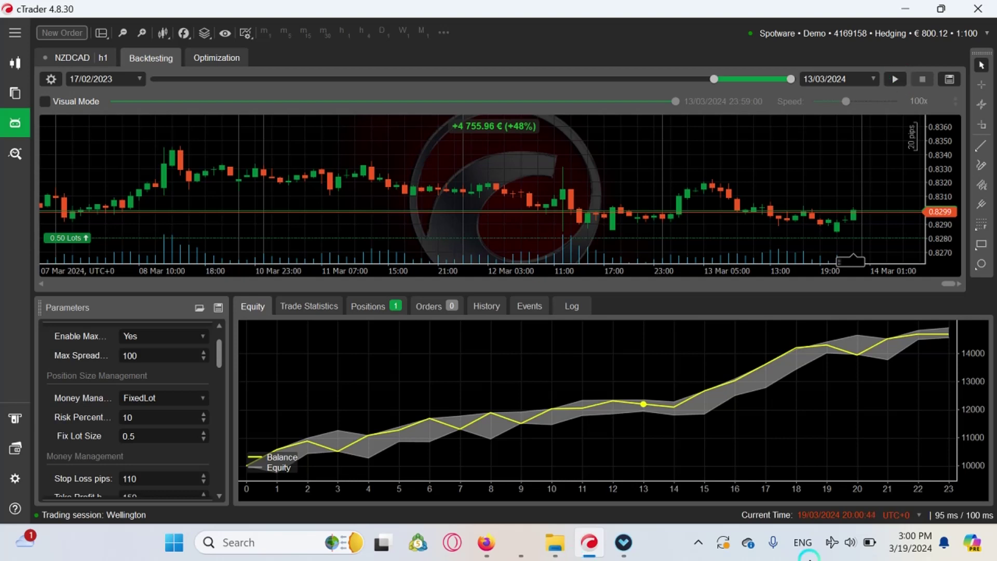
Step: Review the backtest settings, leaving data on m1 bars from Server
{"action": "left_click", "coordinate": [51, 80]}
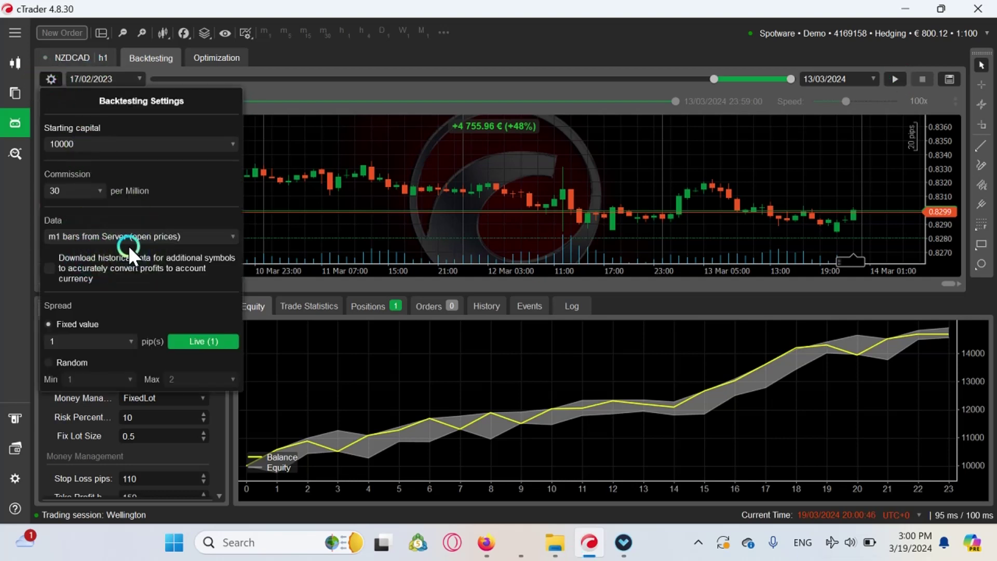
{"action": "left_click", "coordinate": [128, 240]}
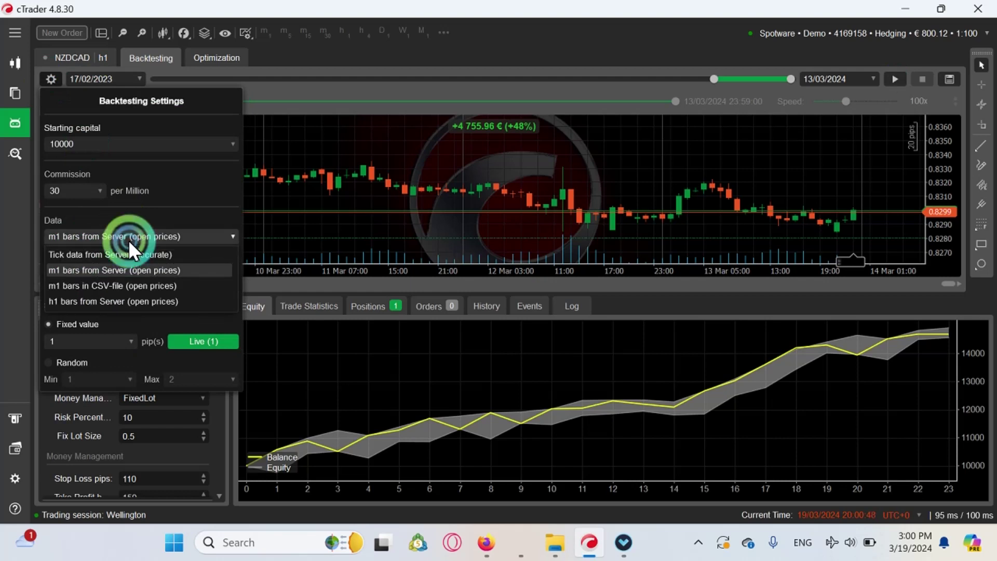
{"action": "left_click", "coordinate": [119, 268]}
{"action": "left_click", "coordinate": [363, 15]}
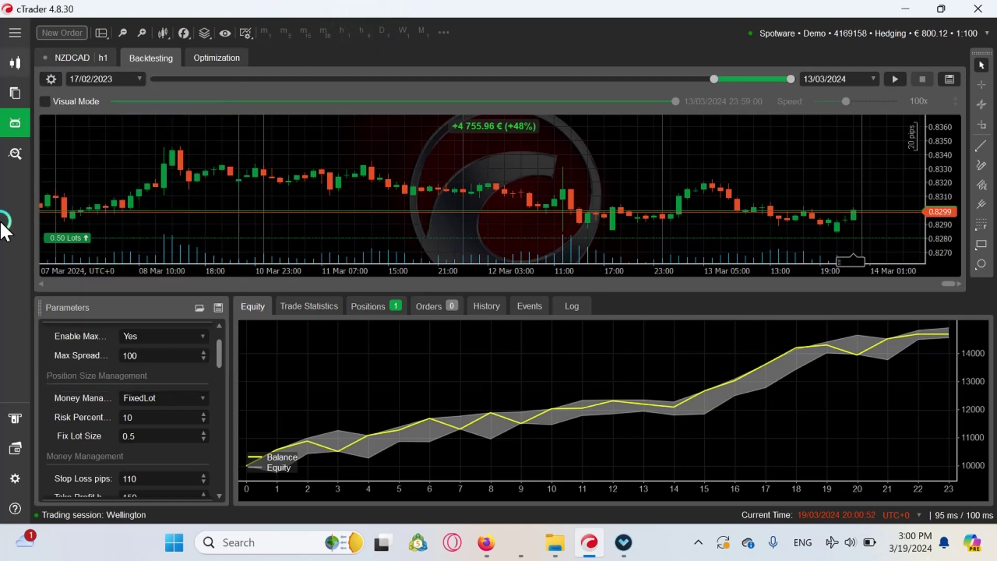
{"action": "left_click", "coordinate": [978, 108]}
{"action": "left_click", "coordinate": [256, 140]}
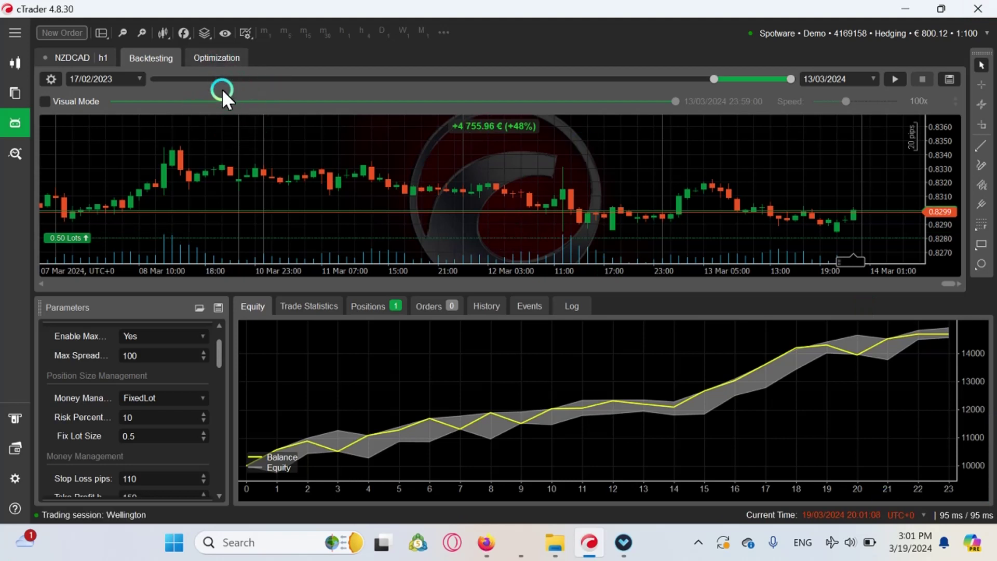
Step: Set backtest data to 'Tick data from Server (accurate)'
{"action": "left_click", "coordinate": [51, 80]}
{"action": "left_click", "coordinate": [138, 237]}
{"action": "left_click", "coordinate": [114, 302]}
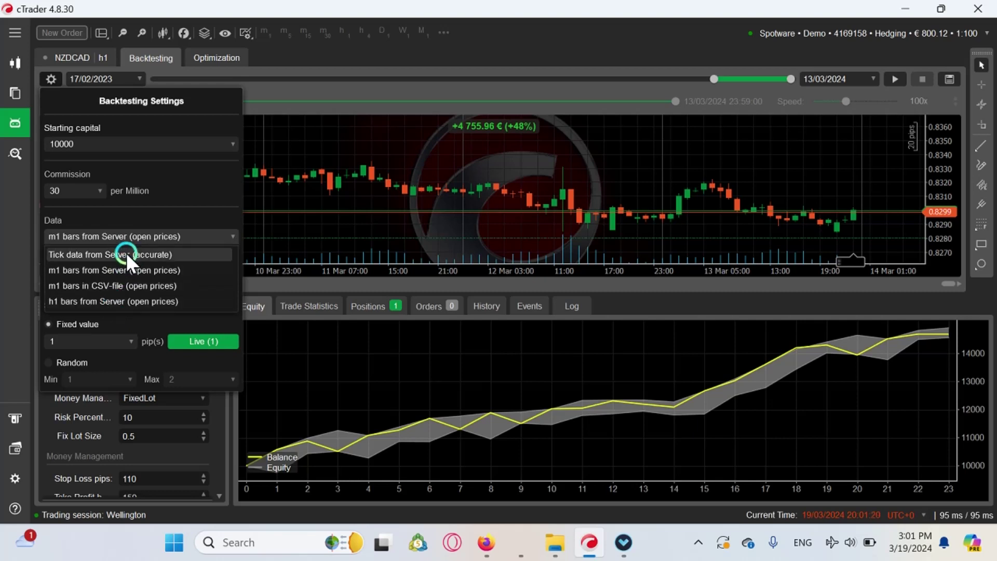
{"action": "left_click", "coordinate": [156, 253]}
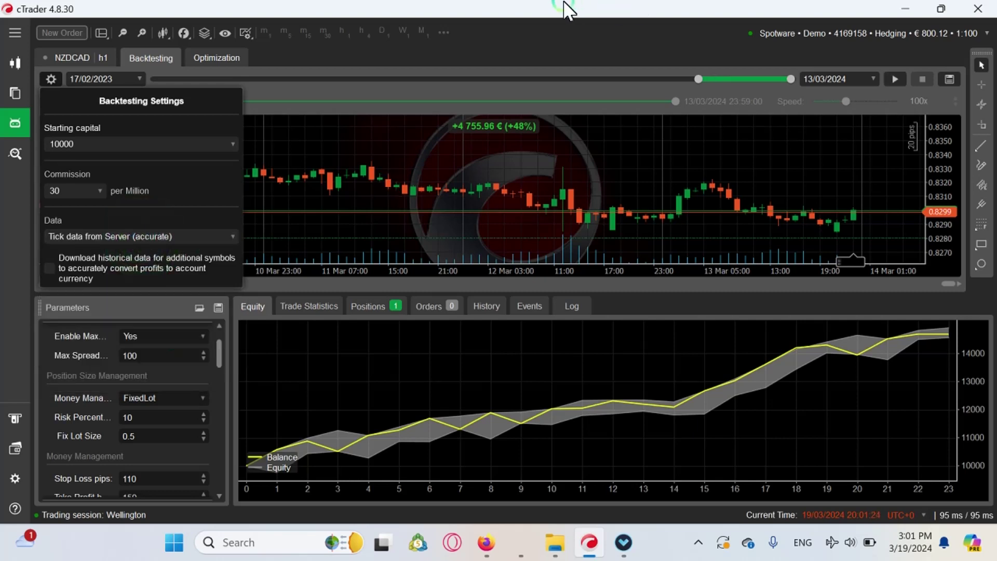
{"action": "left_click", "coordinate": [494, 5]}
Step: Run the tick-data backtest to a +4,737.74 € (+47%) profit and enlarge the equity panel
{"action": "left_click", "coordinate": [904, 80]}
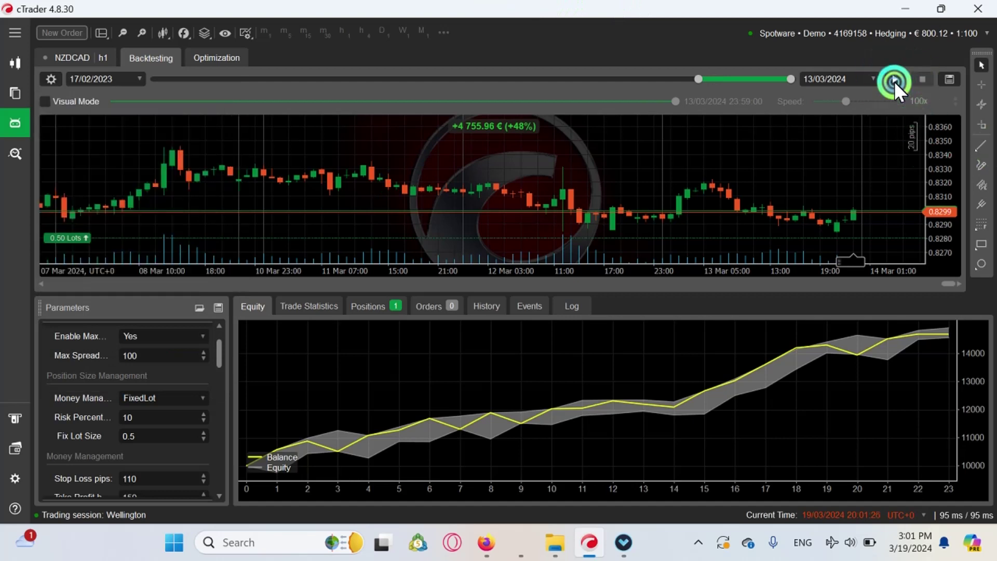
{"action": "left_click", "coordinate": [894, 81]}
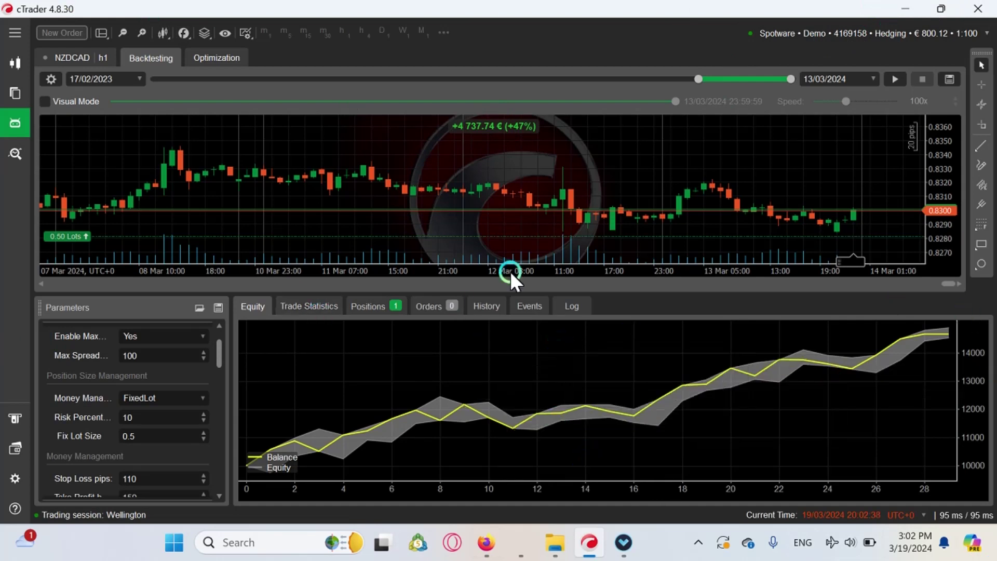
{"action": "left_click_drag", "start_coordinate": [582, 296], "coordinate": [580, 162]}
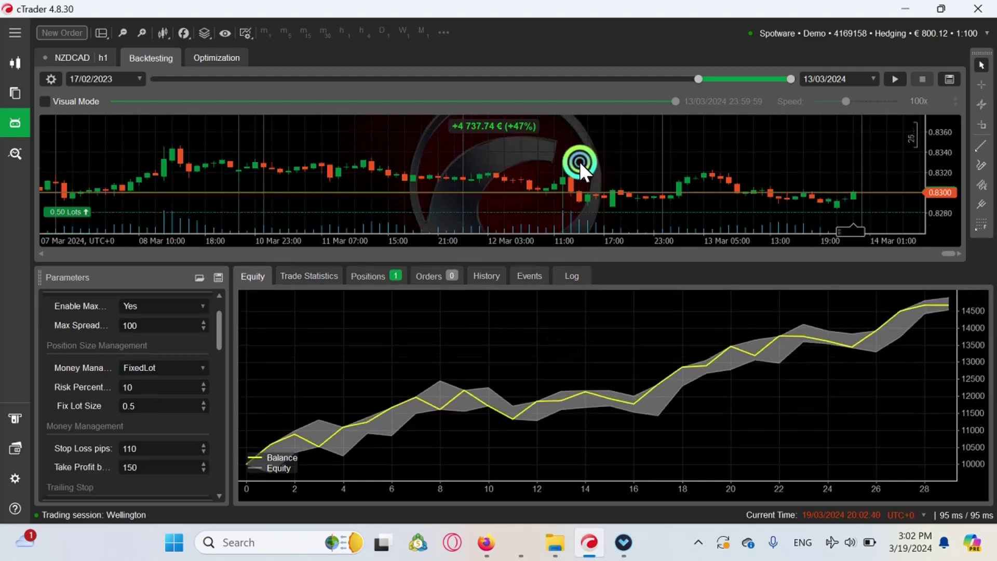
Step: Review the swap, -47.04 commission, net profit, 6.96% and 9.41% drawdowns and 28 total trades
{"action": "left_click", "coordinate": [303, 270]}
{"action": "left_click", "coordinate": [314, 454]}
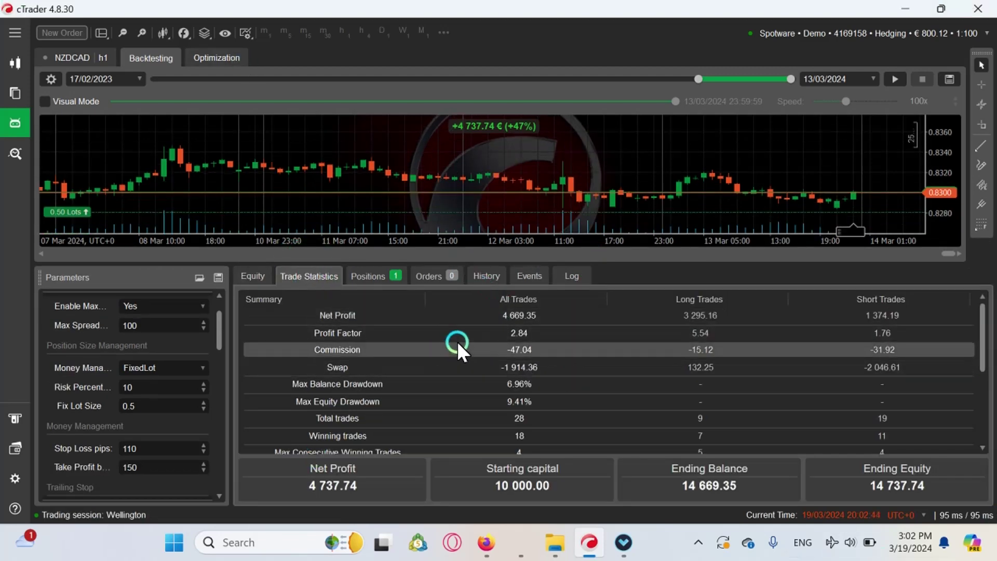
{"action": "left_click", "coordinate": [414, 366]}
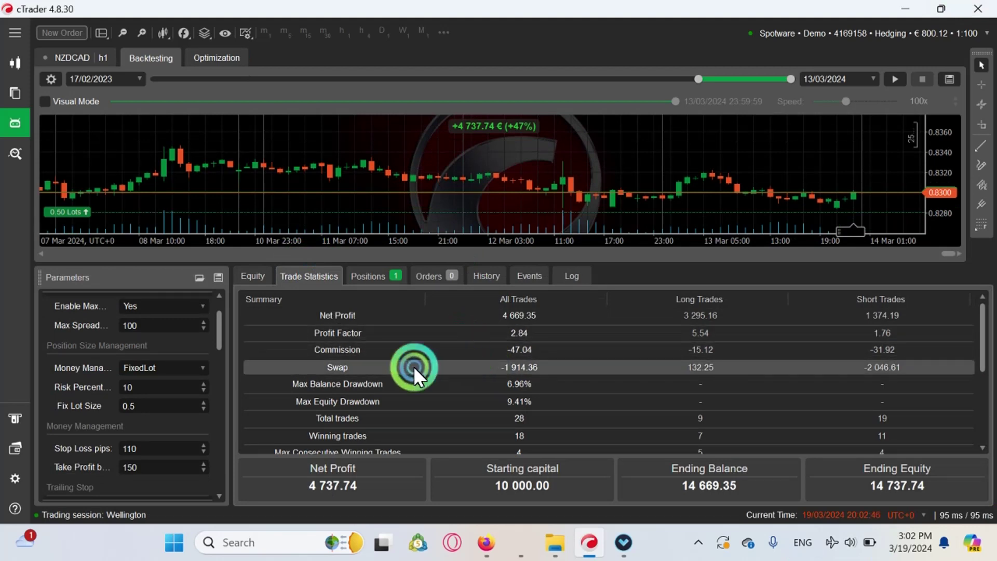
{"action": "left_click", "coordinate": [520, 351]}
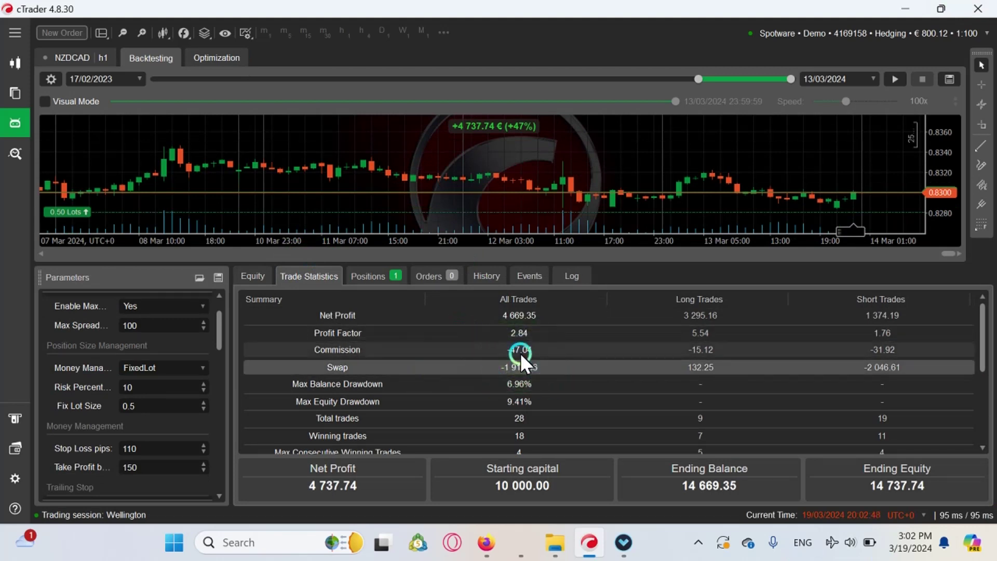
{"action": "left_click", "coordinate": [507, 317]}
{"action": "left_click", "coordinate": [509, 348]}
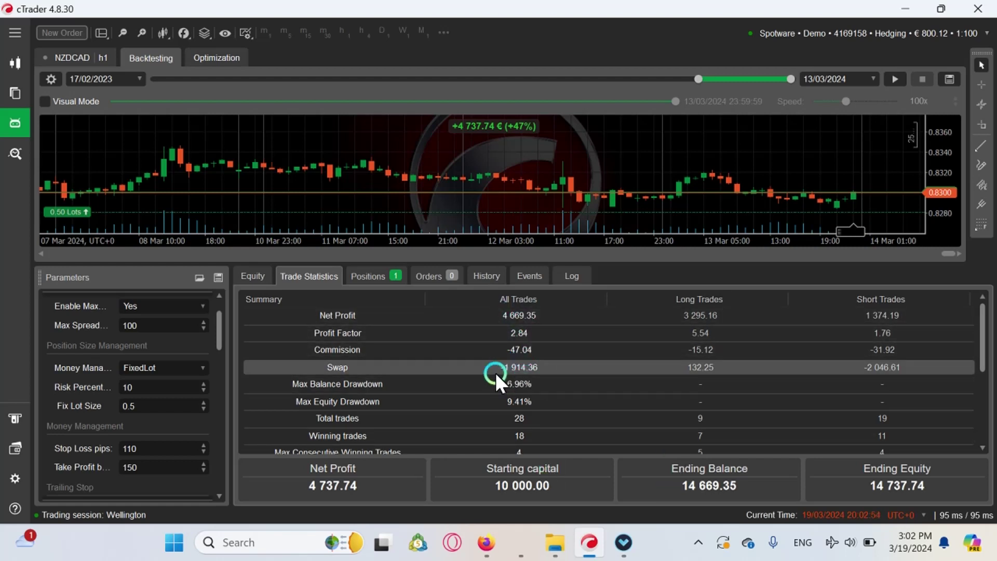
{"action": "scroll", "coordinate": [494, 375], "scroll_direction": "down", "scroll_amount": 1}
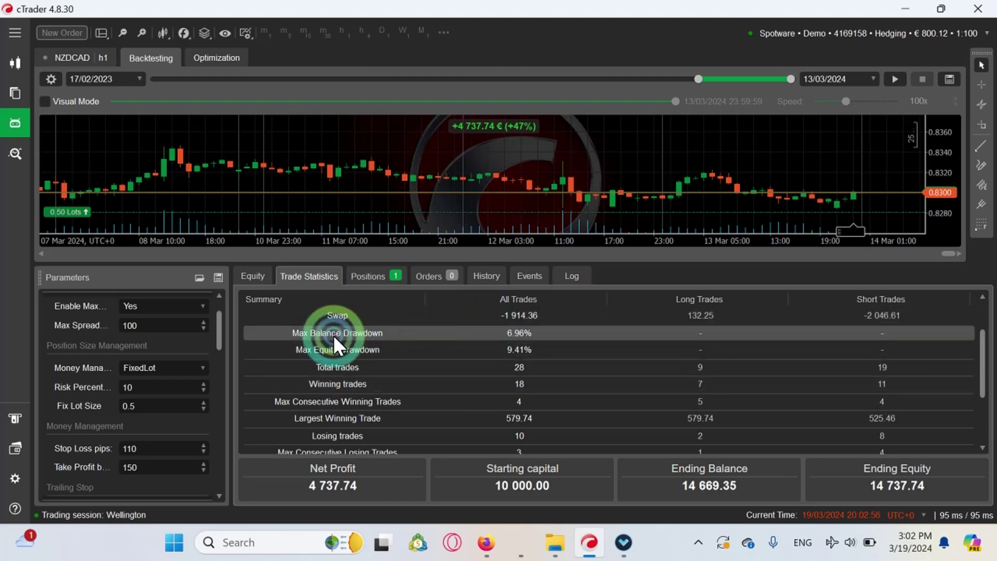
{"action": "left_click", "coordinate": [526, 336]}
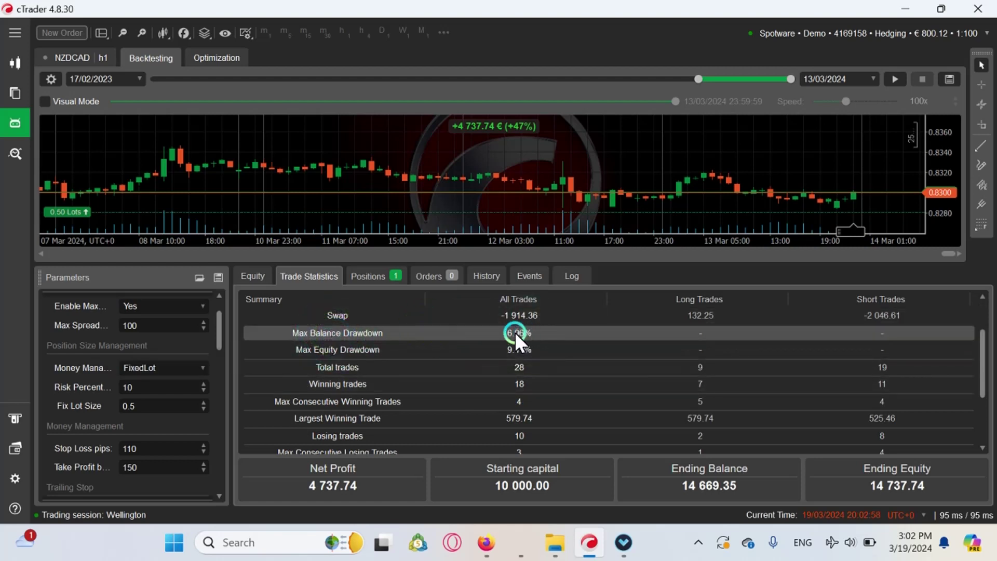
{"action": "left_click", "coordinate": [527, 345]}
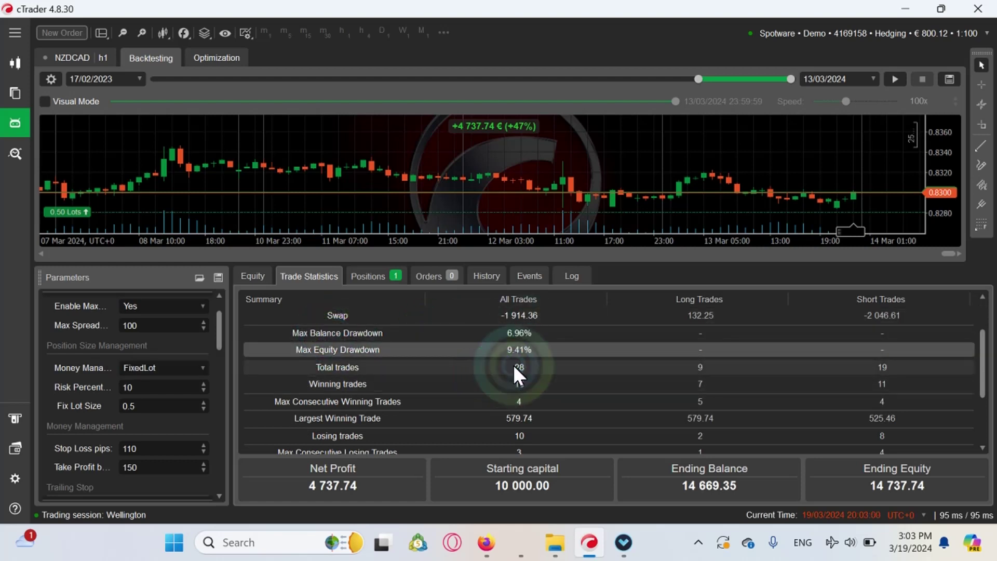
{"action": "left_click", "coordinate": [513, 366]}
Step: Review the 579.74 largest win, -461.39 largest loss, losing-trade count and 2.84 profit factor
{"action": "scroll", "coordinate": [446, 369], "scroll_direction": "down", "scroll_amount": 2}
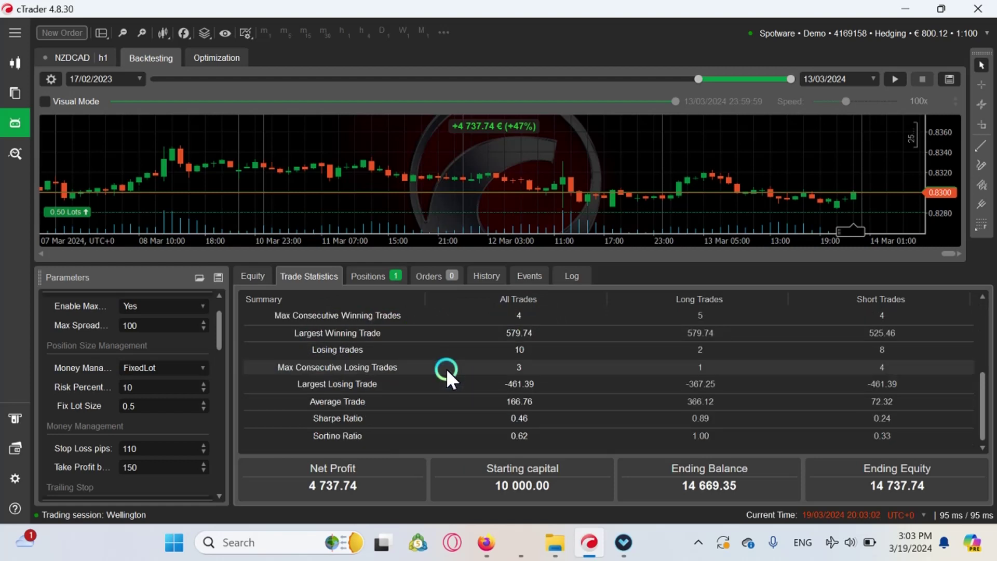
{"action": "scroll", "coordinate": [446, 369], "scroll_direction": "up", "scroll_amount": 1}
{"action": "left_click", "coordinate": [527, 383]}
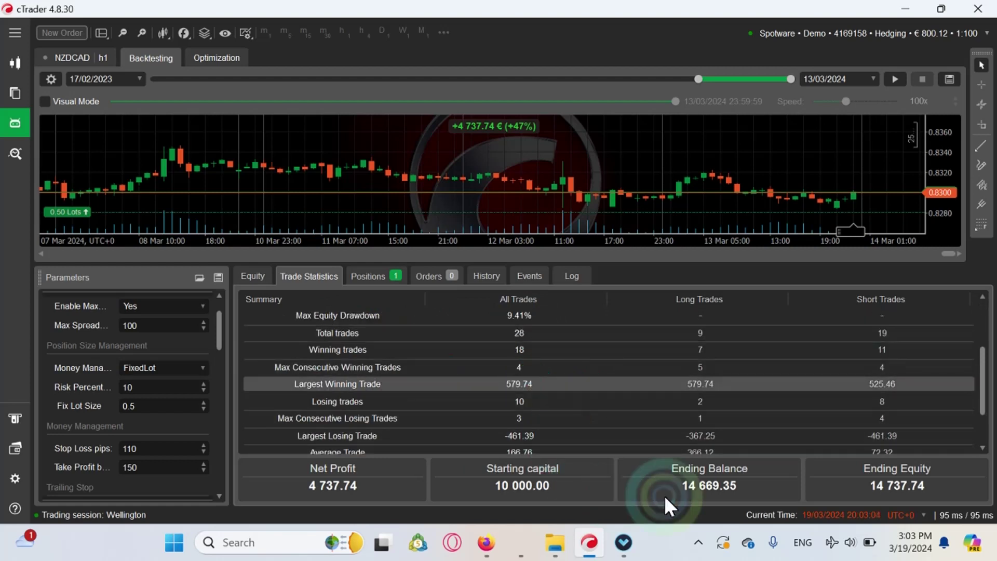
{"action": "left_click", "coordinate": [487, 400]}
{"action": "left_click", "coordinate": [493, 385]}
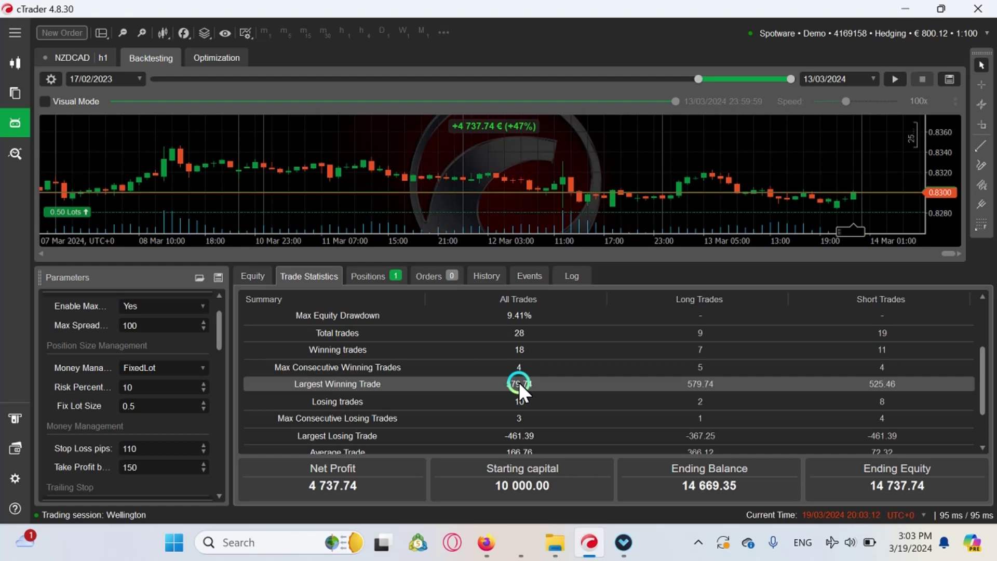
{"action": "left_click_drag", "start_coordinate": [988, 373], "coordinate": [976, 377]}
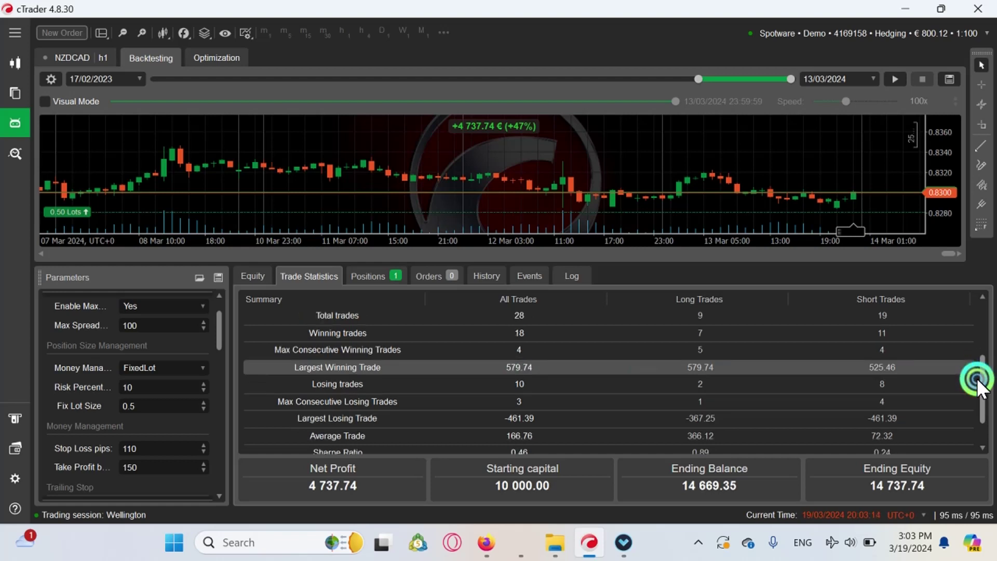
{"action": "left_click", "coordinate": [513, 417]}
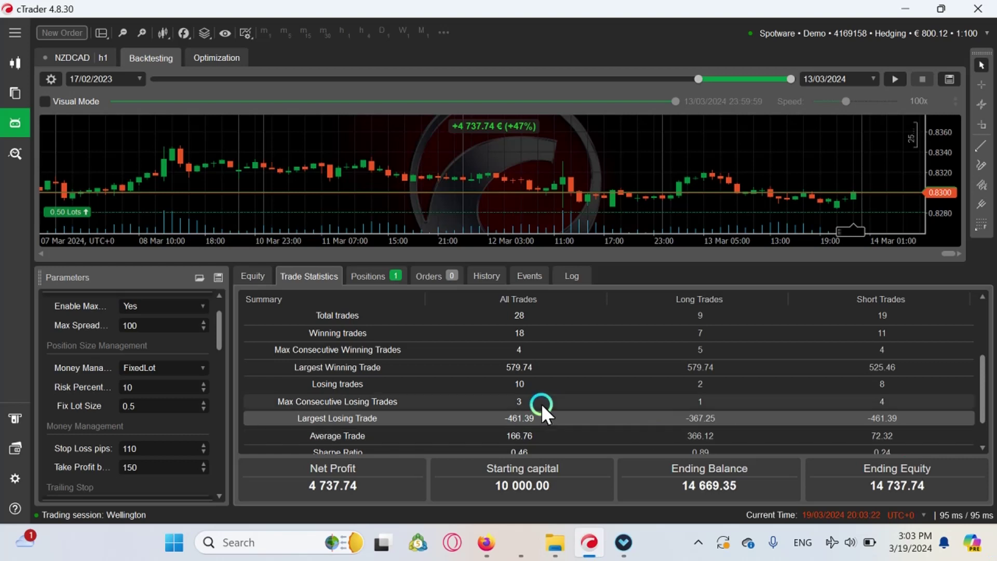
{"action": "scroll", "coordinate": [541, 404], "scroll_direction": "down", "scroll_amount": 1}
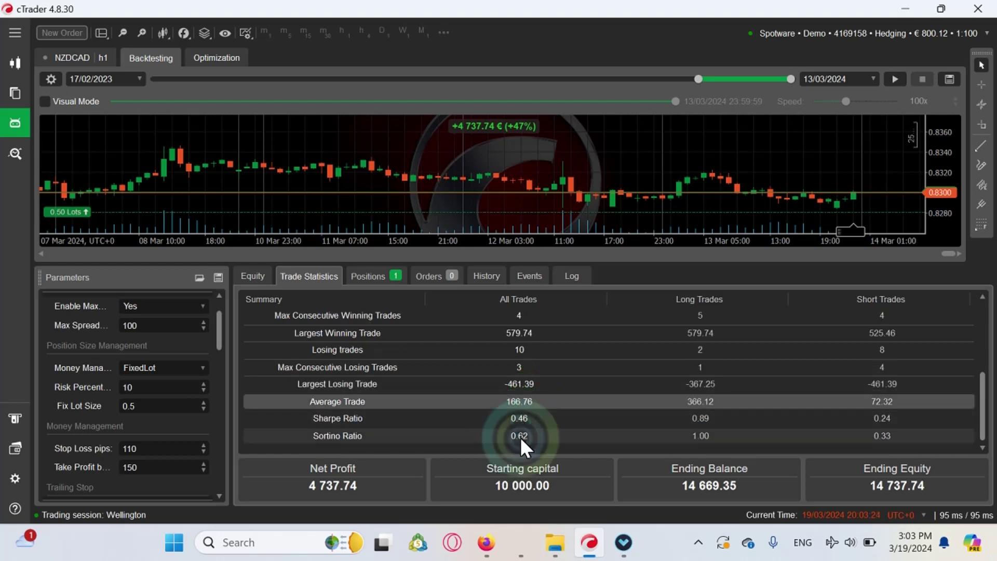
{"action": "scroll", "coordinate": [520, 437], "scroll_direction": "up", "scroll_amount": 3}
{"action": "scroll", "coordinate": [443, 410], "scroll_direction": "up", "scroll_amount": 1}
{"action": "left_click", "coordinate": [459, 327]}
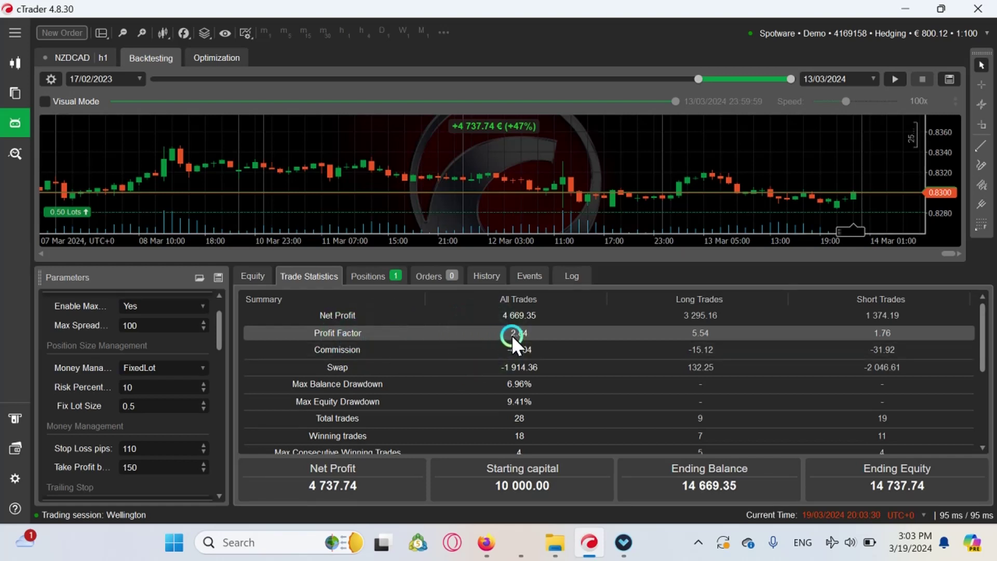
{"action": "scroll", "coordinate": [443, 394], "scroll_direction": "down", "scroll_amount": 1}
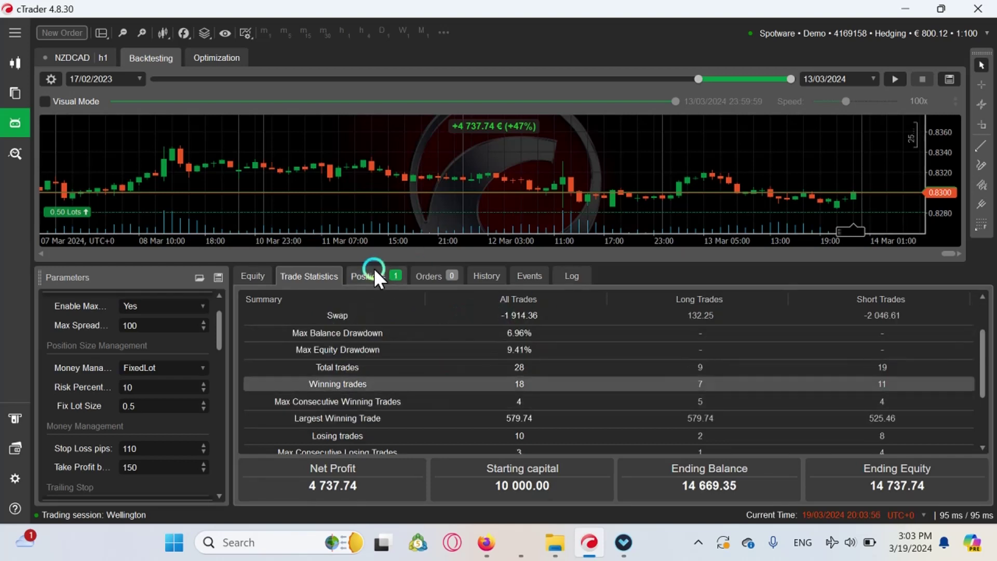
Step: Open the History list and show the first trade, then trade 26, on the chart
{"action": "left_click", "coordinate": [495, 275]}
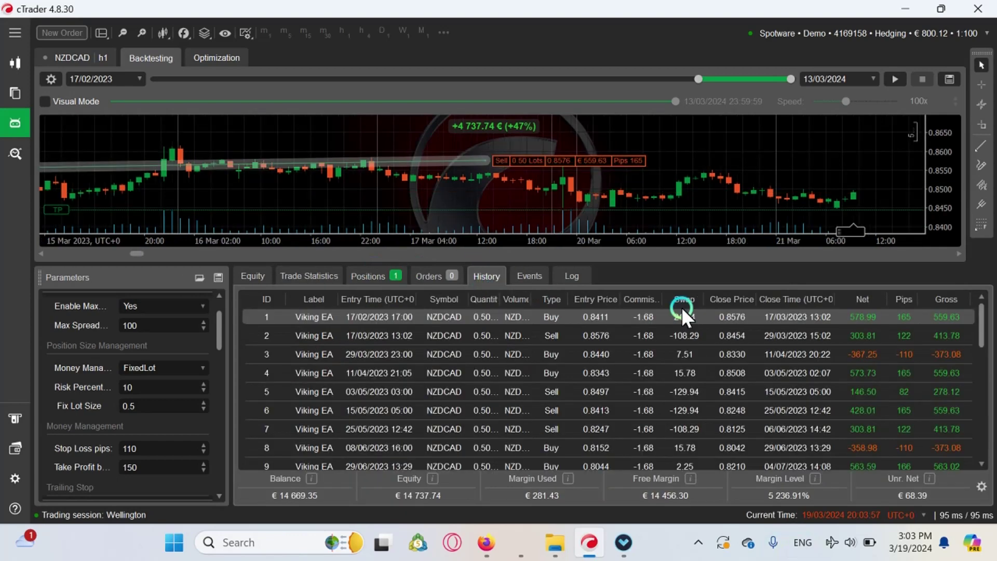
{"action": "left_click", "coordinate": [681, 312]}
{"action": "left_click", "coordinate": [322, 144]}
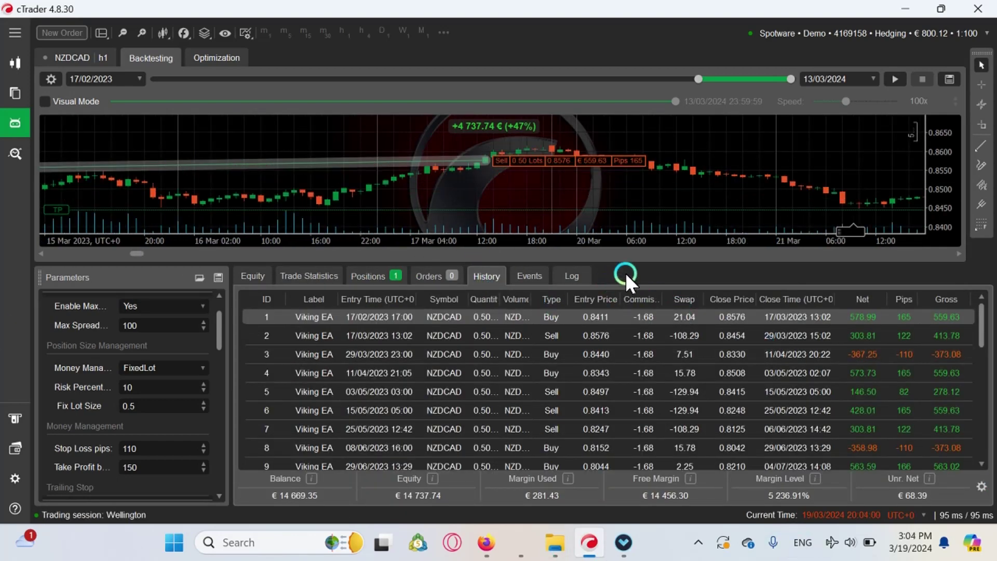
{"action": "scroll", "coordinate": [563, 374], "scroll_direction": "down", "scroll_amount": 3}
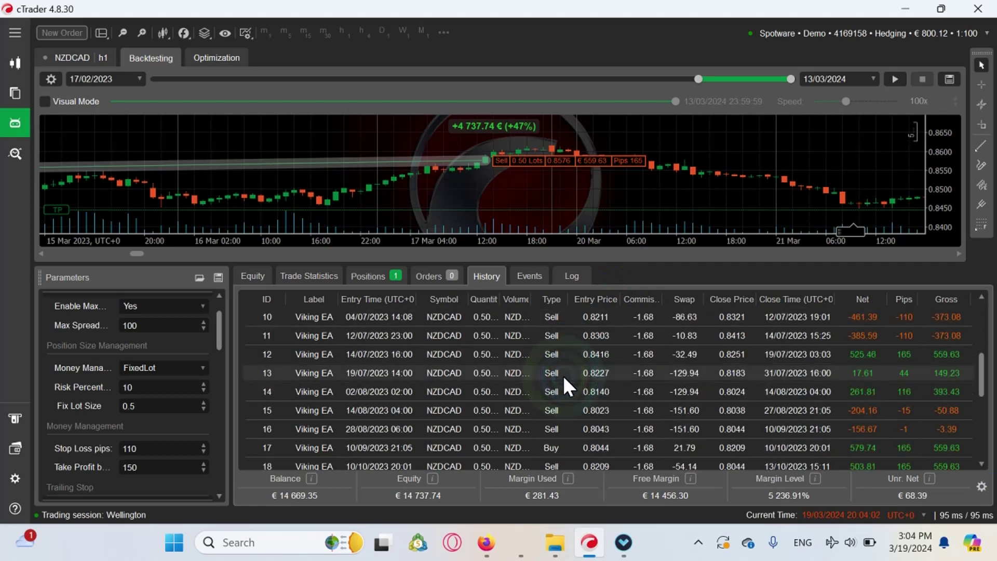
{"action": "scroll", "coordinate": [563, 375], "scroll_direction": "down", "scroll_amount": 3}
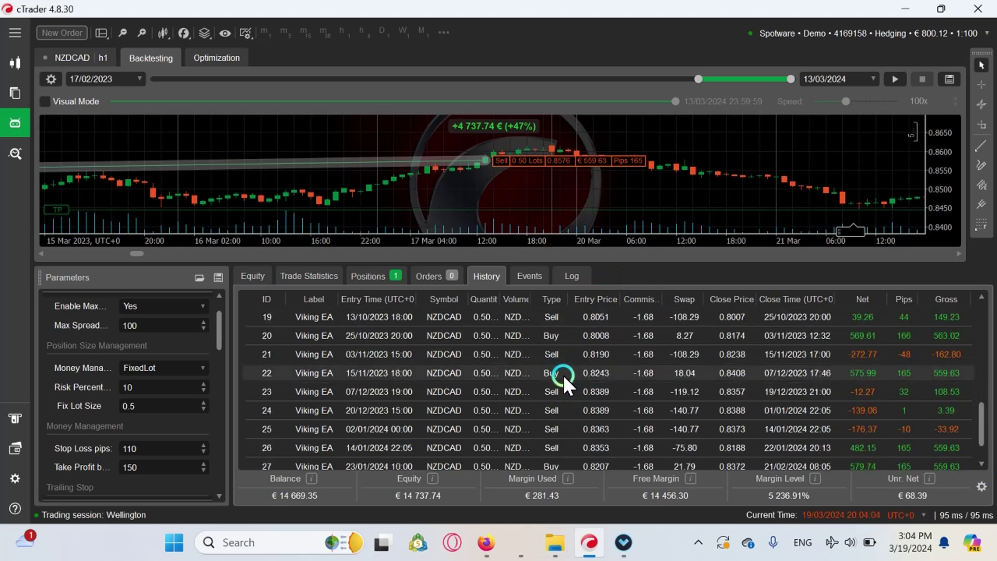
{"action": "scroll", "coordinate": [563, 375], "scroll_direction": "down", "scroll_amount": 1}
{"action": "left_click", "coordinate": [585, 405]}
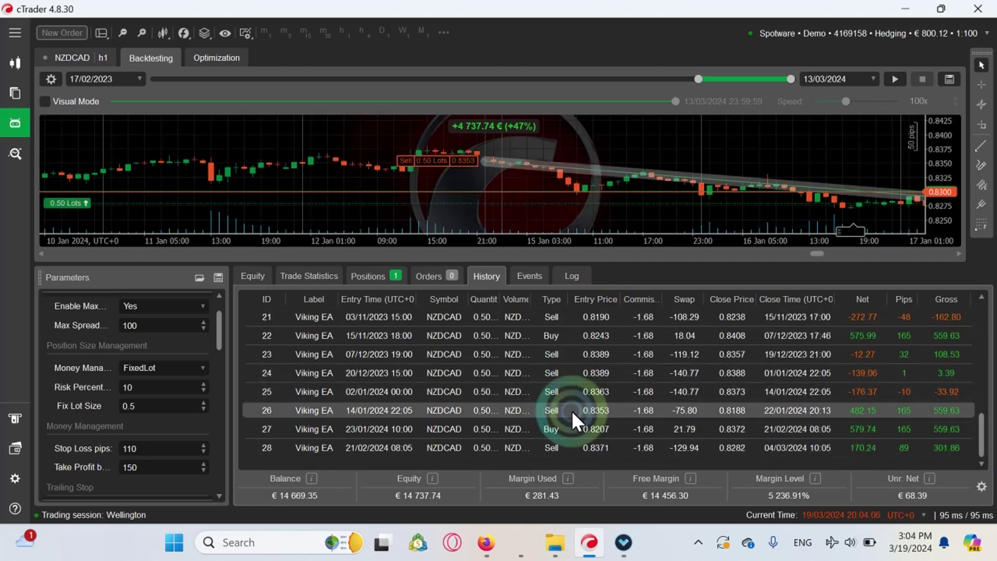
Step: Show trades 18 and 17, dismiss the mouse wheel prompt, and resize the chart over the list
{"action": "scroll", "coordinate": [595, 377], "scroll_direction": "up", "scroll_amount": 2}
{"action": "left_click", "coordinate": [637, 371]}
{"action": "left_click", "coordinate": [638, 351]}
{"action": "scroll", "coordinate": [456, 197], "scroll_direction": "down", "scroll_amount": 1}
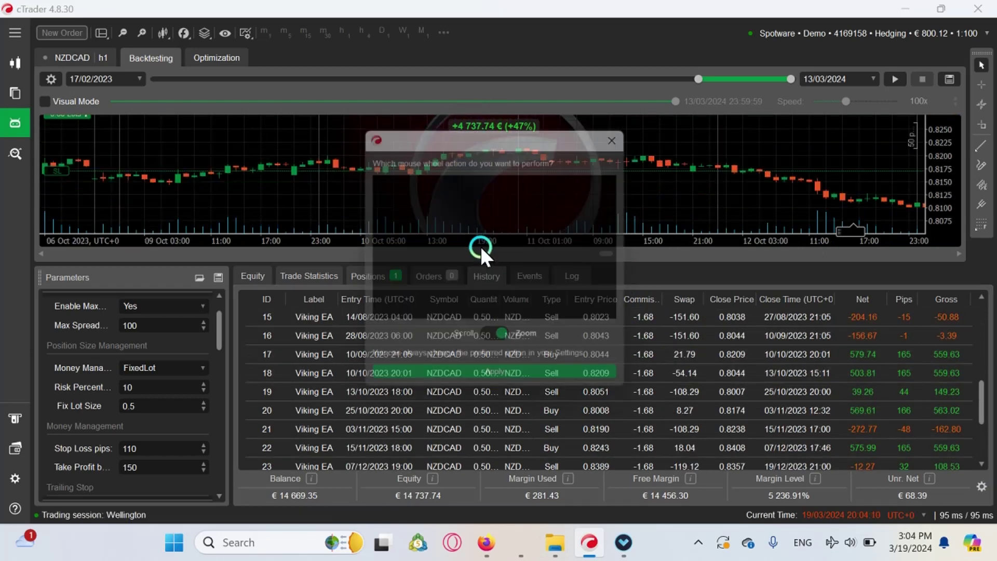
{"action": "left_click", "coordinate": [620, 135]}
{"action": "left_click_drag", "start_coordinate": [596, 266], "coordinate": [618, 442]}
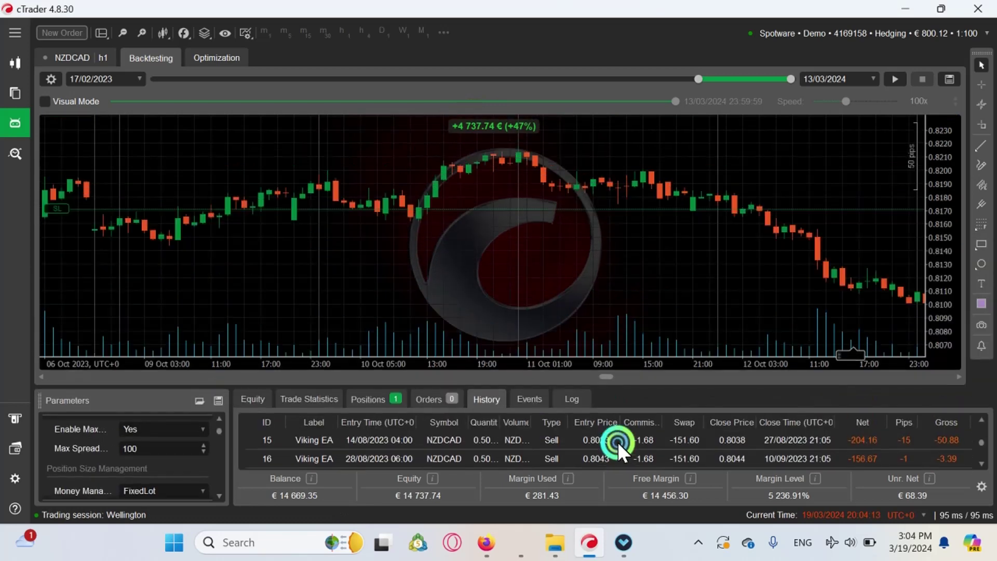
Step: Jump the chart to trades 15, 22 and 27 from the history
{"action": "left_click", "coordinate": [783, 444]}
{"action": "scroll", "coordinate": [784, 444], "scroll_direction": "down", "scroll_amount": 3}
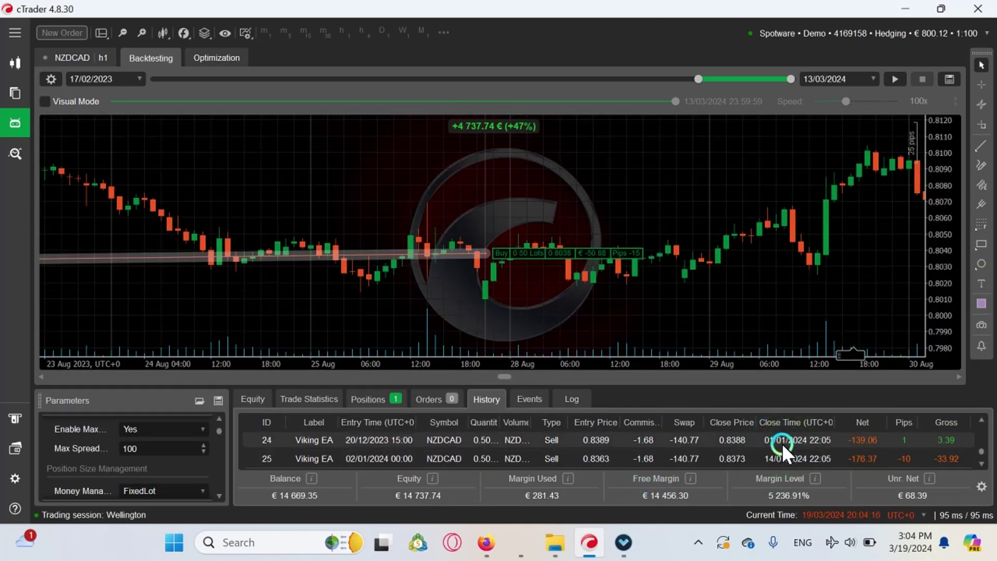
{"action": "scroll", "coordinate": [782, 443], "scroll_direction": "up", "scroll_amount": 1}
{"action": "left_click", "coordinate": [794, 457]}
{"action": "scroll", "coordinate": [412, 278], "scroll_direction": "down", "scroll_amount": 6}
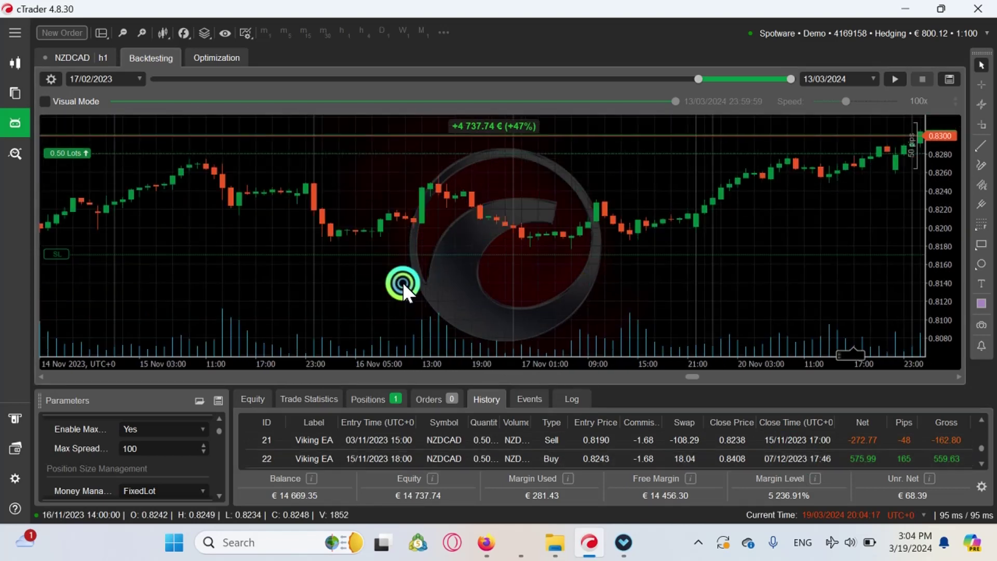
{"action": "scroll", "coordinate": [417, 281], "scroll_direction": "up", "scroll_amount": 4}
{"action": "left_click", "coordinate": [814, 454]}
{"action": "scroll", "coordinate": [811, 449], "scroll_direction": "down", "scroll_amount": 2}
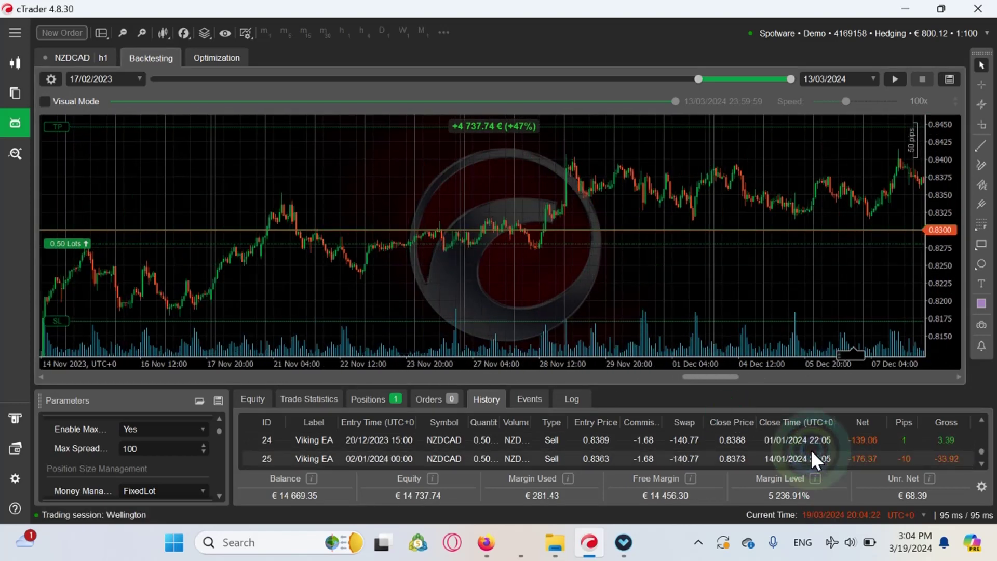
{"action": "left_click", "coordinate": [859, 439]}
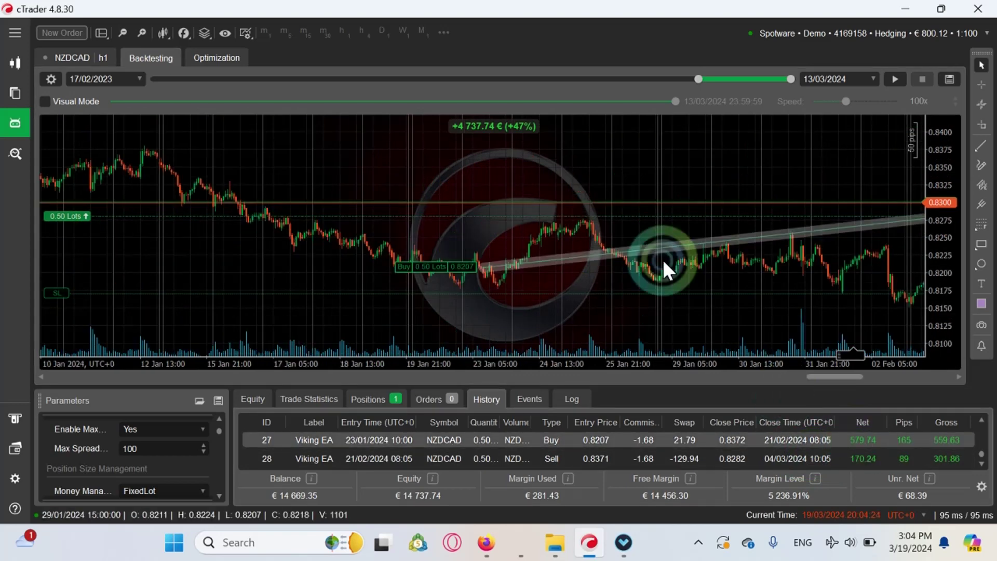
Step: Pan the chart to 17 Jan–08 Feb to view trade 27, then show trade 28
{"action": "left_click_drag", "start_coordinate": [662, 259], "coordinate": [395, 252]}
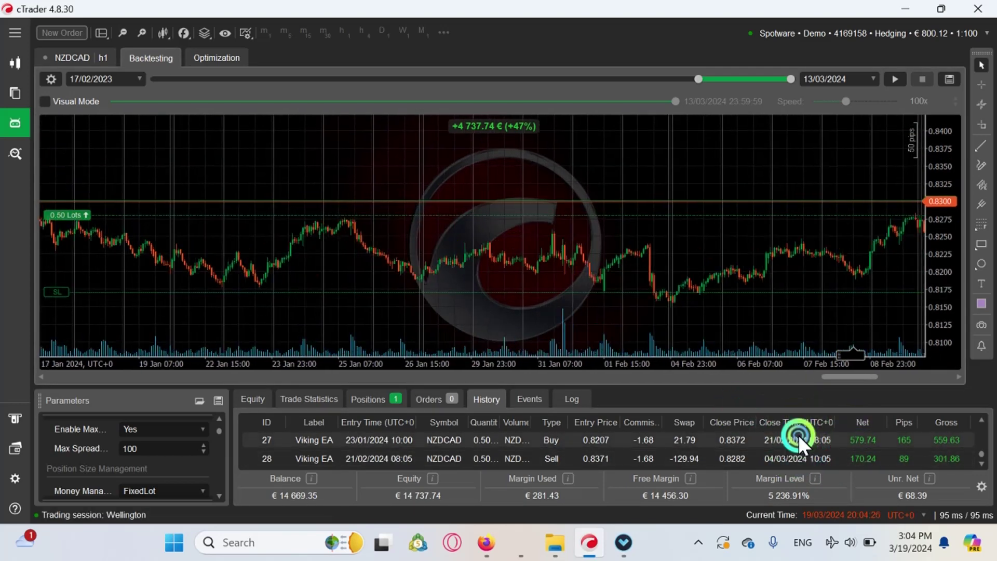
{"action": "left_click", "coordinate": [799, 438]}
{"action": "left_click", "coordinate": [691, 254]}
{"action": "left_click", "coordinate": [594, 255]}
{"action": "scroll", "coordinate": [596, 257], "scroll_direction": "down", "scroll_amount": 3}
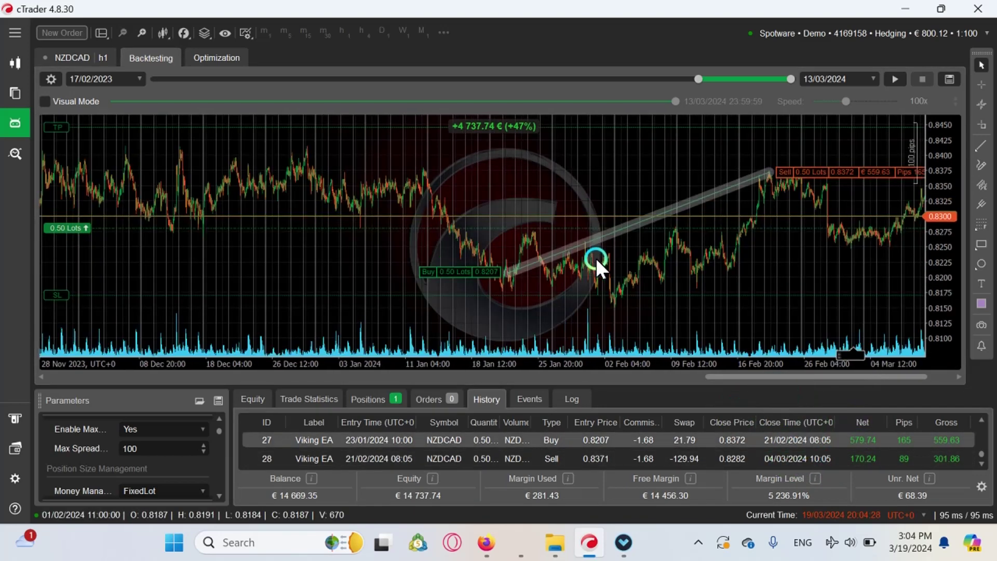
{"action": "left_click", "coordinate": [777, 429]}
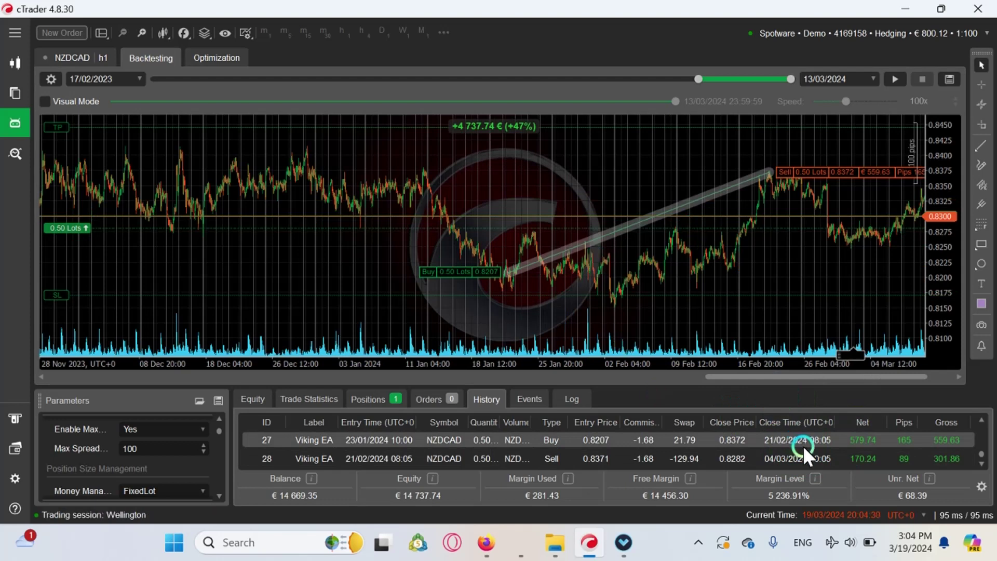
{"action": "left_click", "coordinate": [844, 458]}
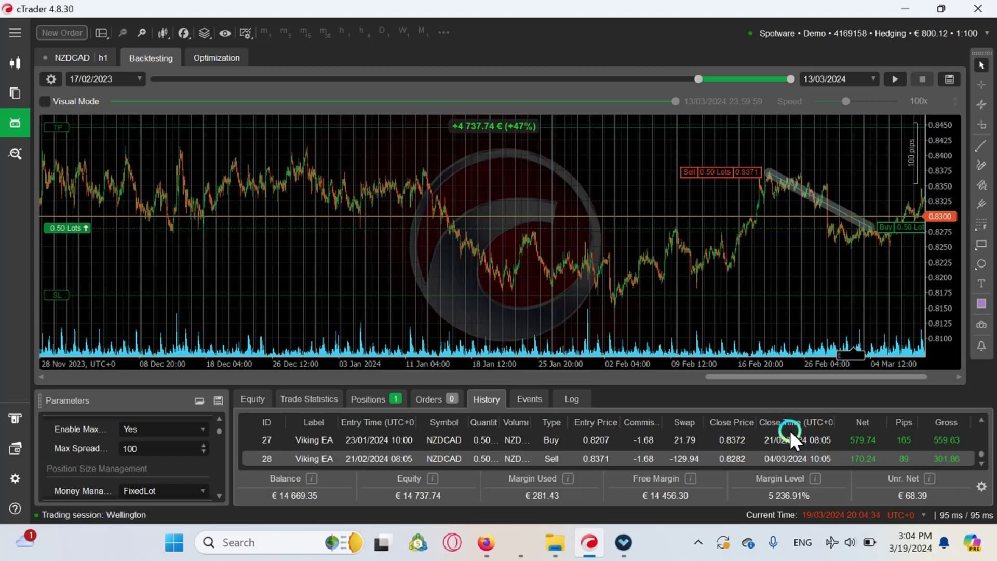
{"action": "left_click", "coordinate": [976, 480]}
Step: Jump the chart to trades 12 and 6, then back to the first trade
{"action": "scroll", "coordinate": [898, 450], "scroll_direction": "up", "scroll_amount": 5}
{"action": "scroll", "coordinate": [867, 441], "scroll_direction": "up", "scroll_amount": 1}
{"action": "left_click", "coordinate": [873, 434]}
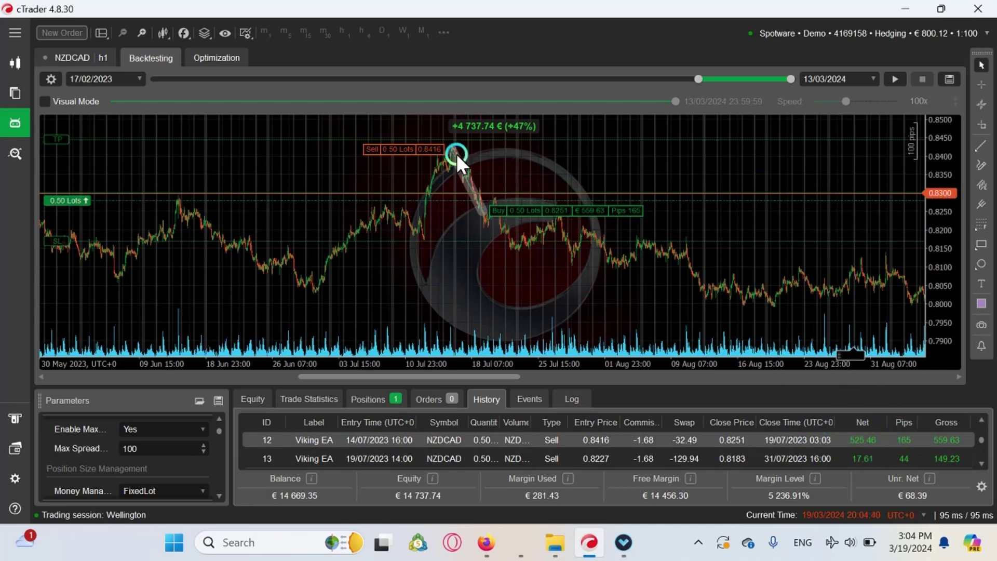
{"action": "scroll", "coordinate": [867, 439], "scroll_direction": "up", "scroll_amount": 2}
{"action": "left_click", "coordinate": [859, 441]}
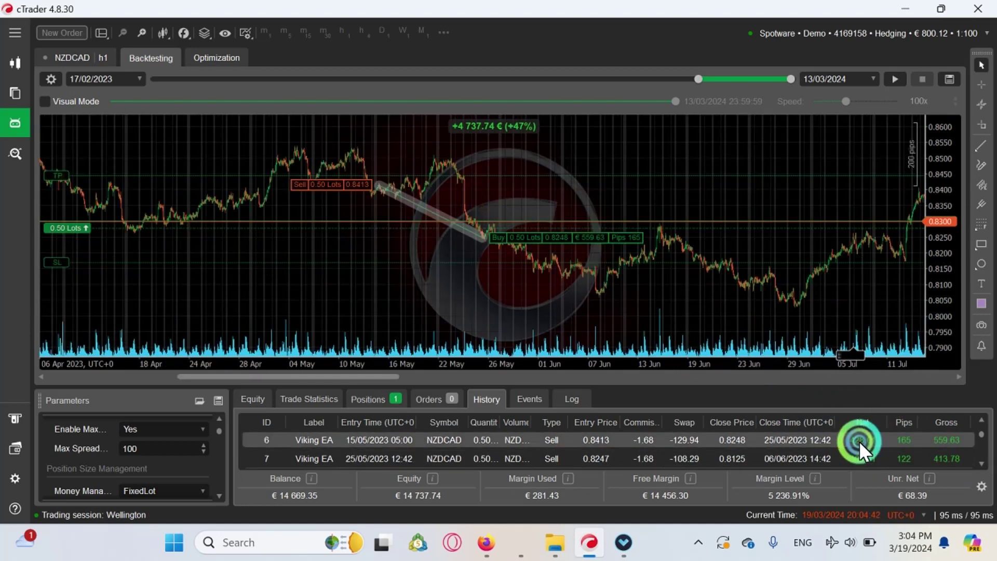
{"action": "left_click", "coordinate": [853, 458]}
{"action": "scroll", "coordinate": [767, 444], "scroll_direction": "up", "scroll_amount": 2}
{"action": "left_click", "coordinate": [766, 442]}
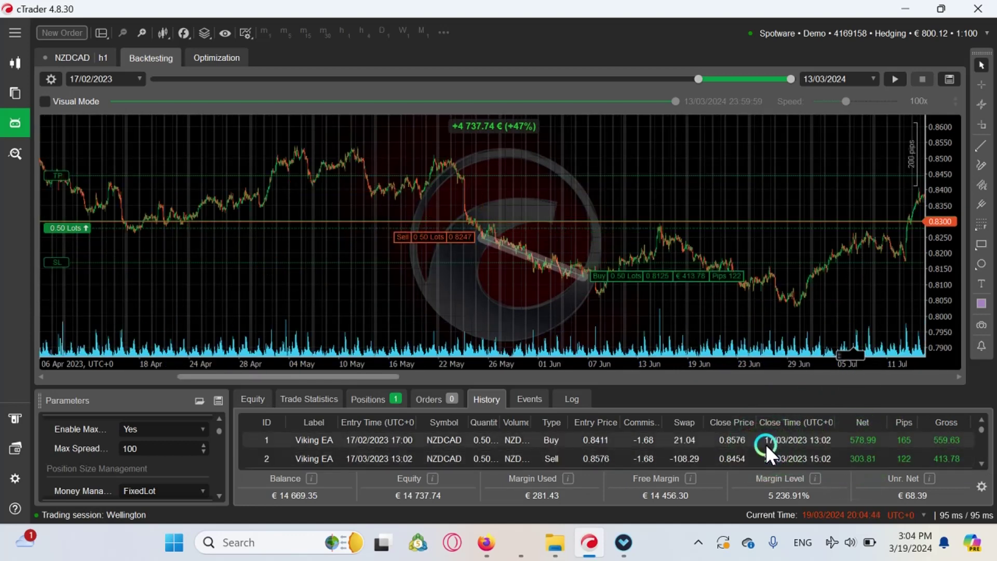
Step: Show trades 10, 11 and trade 4's April buy from 0.8343 to 0.8508 (165 pips)
{"action": "scroll", "coordinate": [774, 445], "scroll_direction": "down", "scroll_amount": 4}
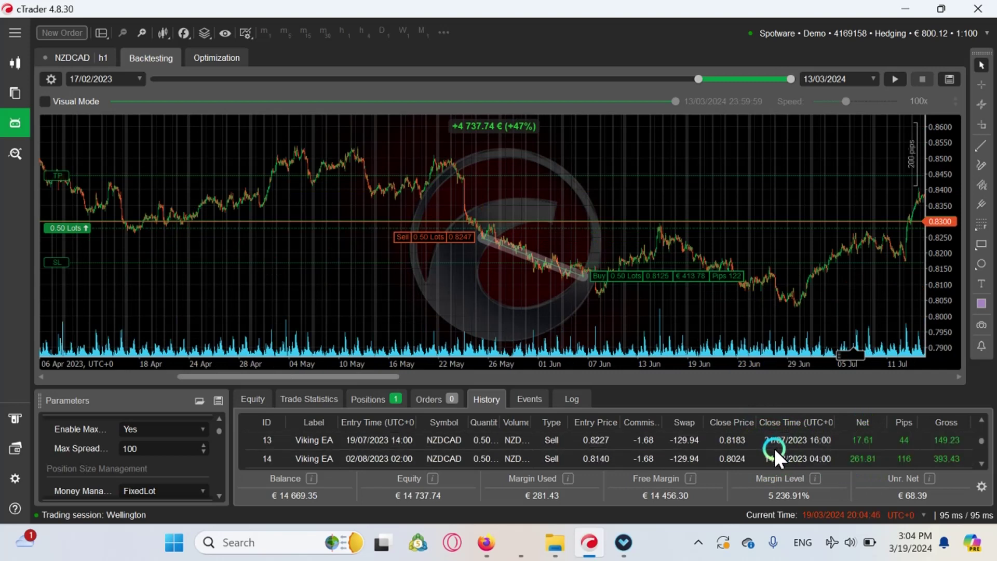
{"action": "scroll", "coordinate": [774, 448], "scroll_direction": "up", "scroll_amount": 1}
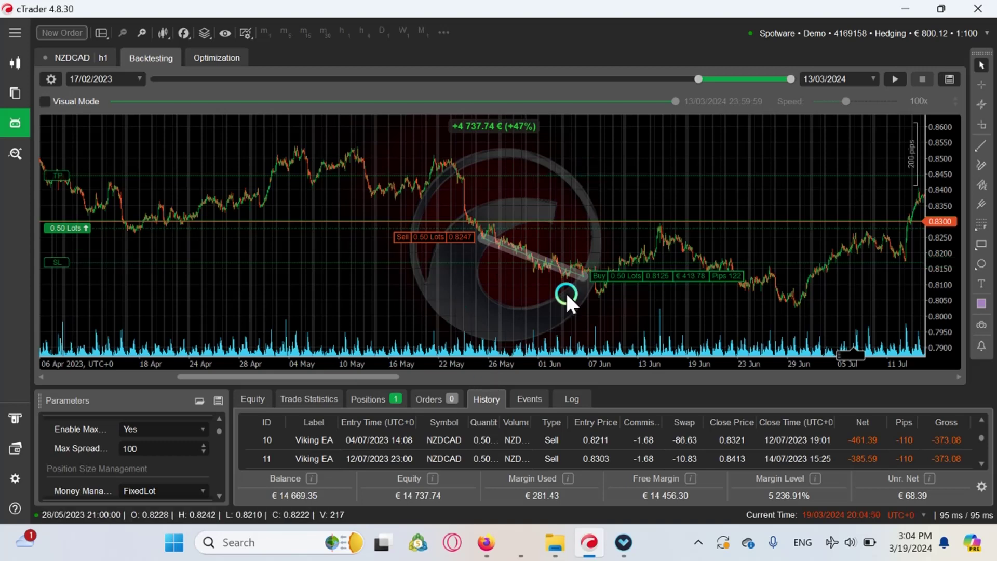
{"action": "left_click", "coordinate": [822, 438]}
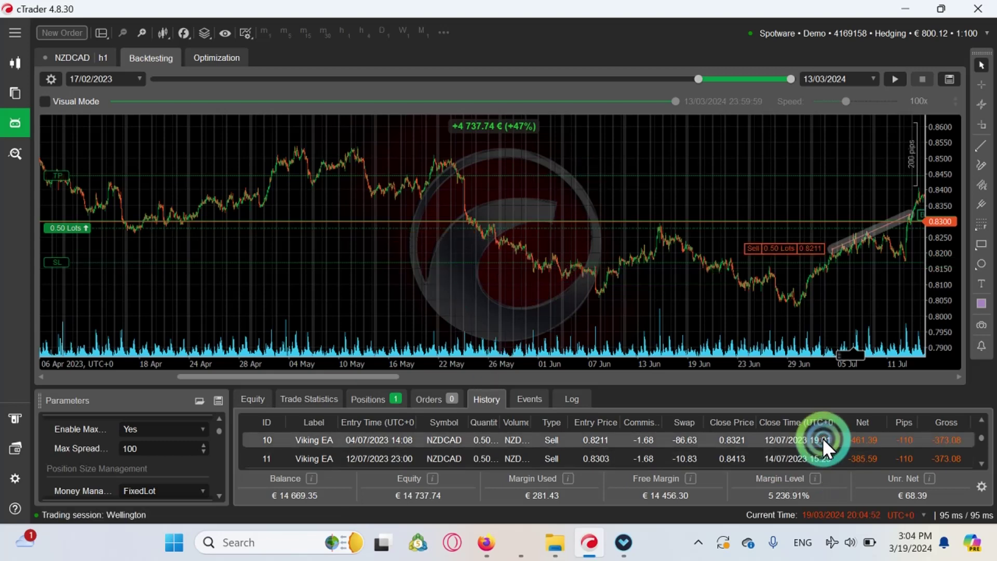
{"action": "left_click", "coordinate": [866, 456]}
{"action": "scroll", "coordinate": [772, 445], "scroll_direction": "up", "scroll_amount": 1}
{"action": "scroll", "coordinate": [772, 446], "scroll_direction": "up", "scroll_amount": 3}
{"action": "left_click", "coordinate": [772, 446]}
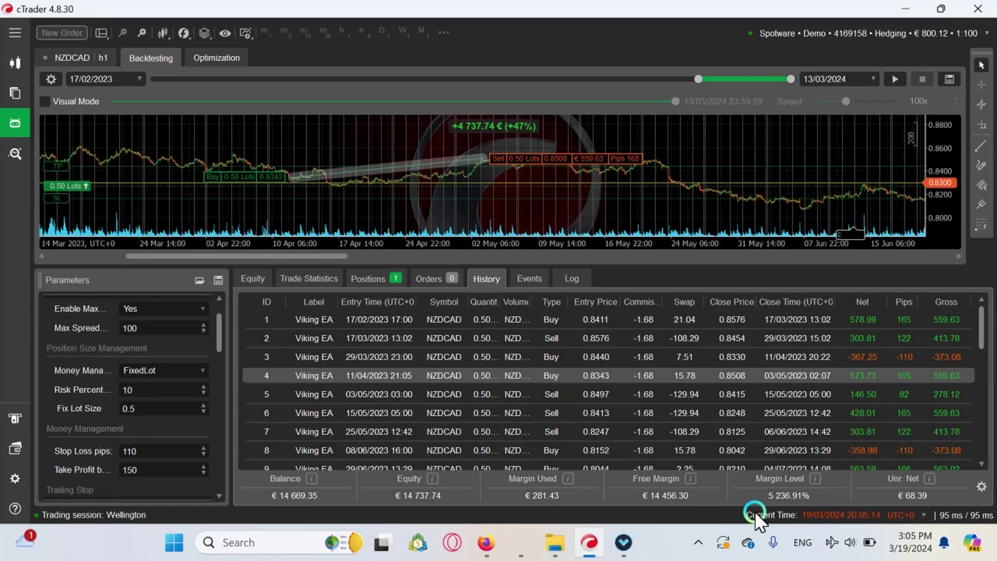
Step: Enable Visual Mode and restart the backtest from 17/02/2023 at 100x with €10 000 balance
{"action": "left_click", "coordinate": [44, 102]}
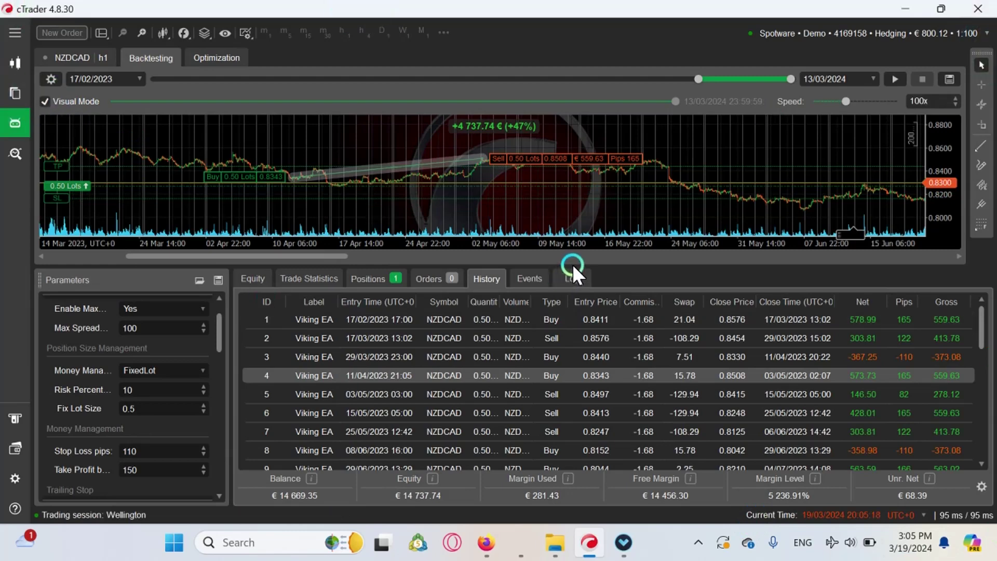
{"action": "left_click_drag", "start_coordinate": [573, 264], "coordinate": [592, 394]}
{"action": "left_click", "coordinate": [45, 101]}
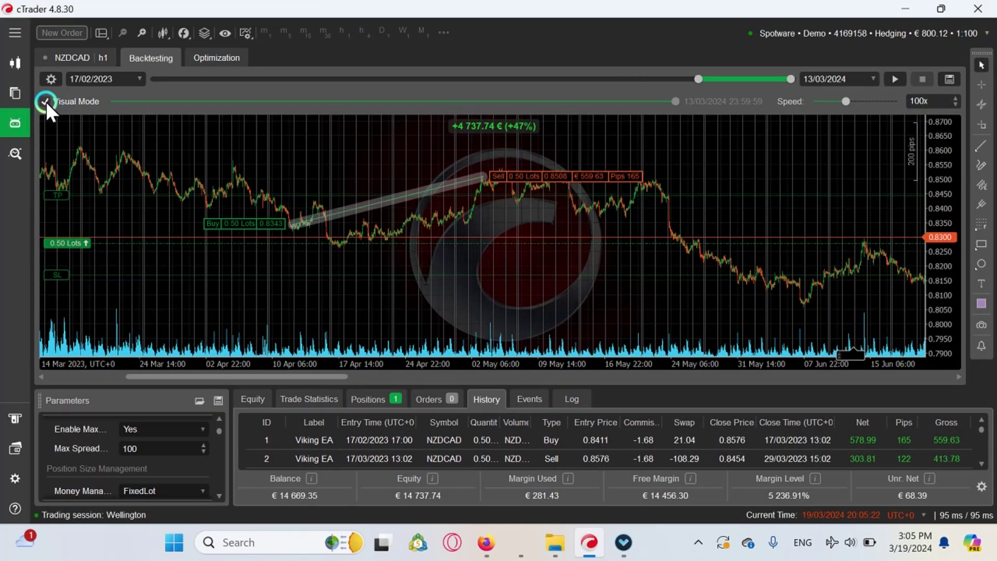
{"action": "left_click", "coordinate": [889, 79]}
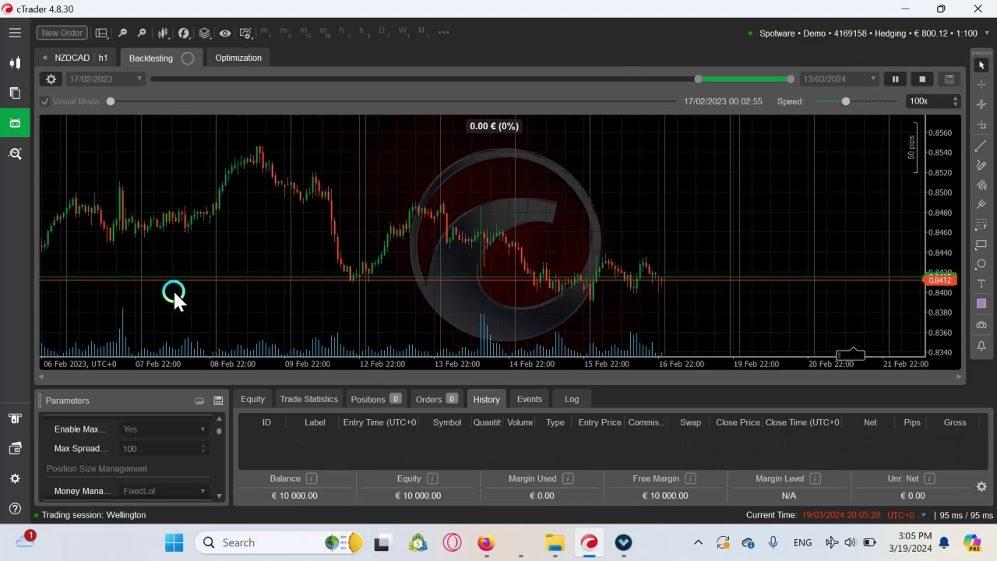
Step: Raise the replay speed to 10000x and watch the open positions and closed trades
{"action": "left_click", "coordinate": [845, 101]}
{"action": "left_click_drag", "start_coordinate": [844, 101], "coordinate": [888, 100]}
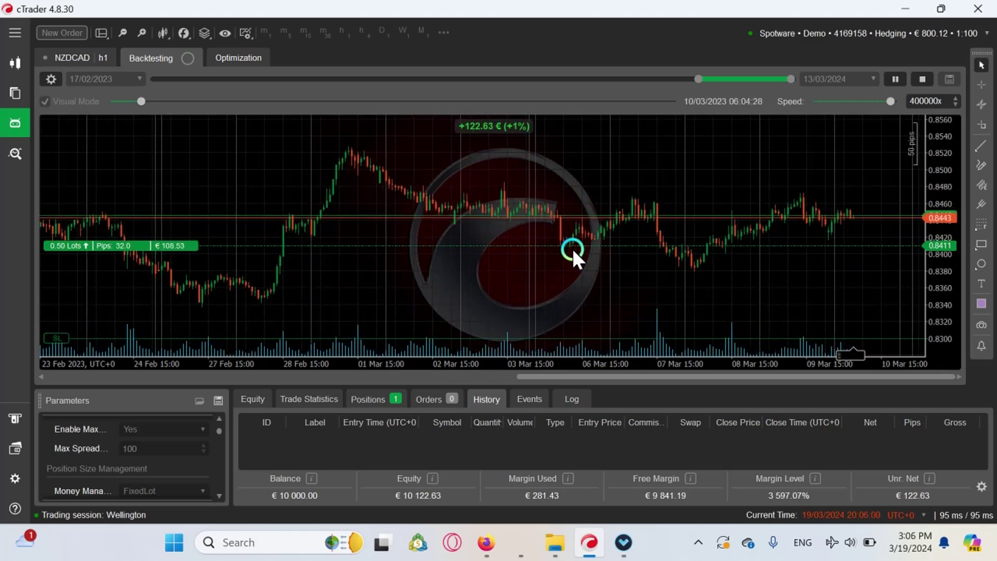
{"action": "left_click", "coordinate": [185, 33]}
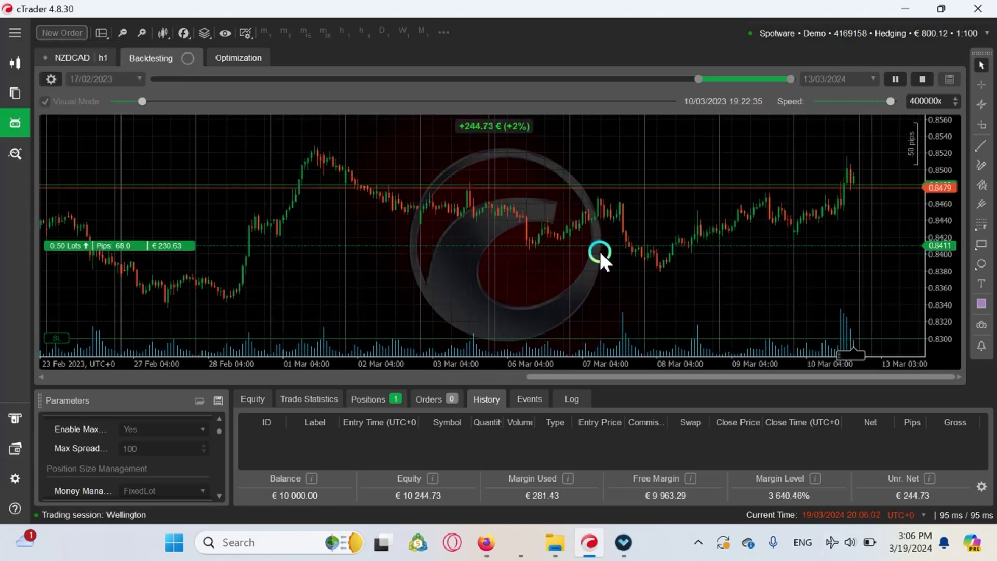
{"action": "left_click", "coordinate": [374, 401]}
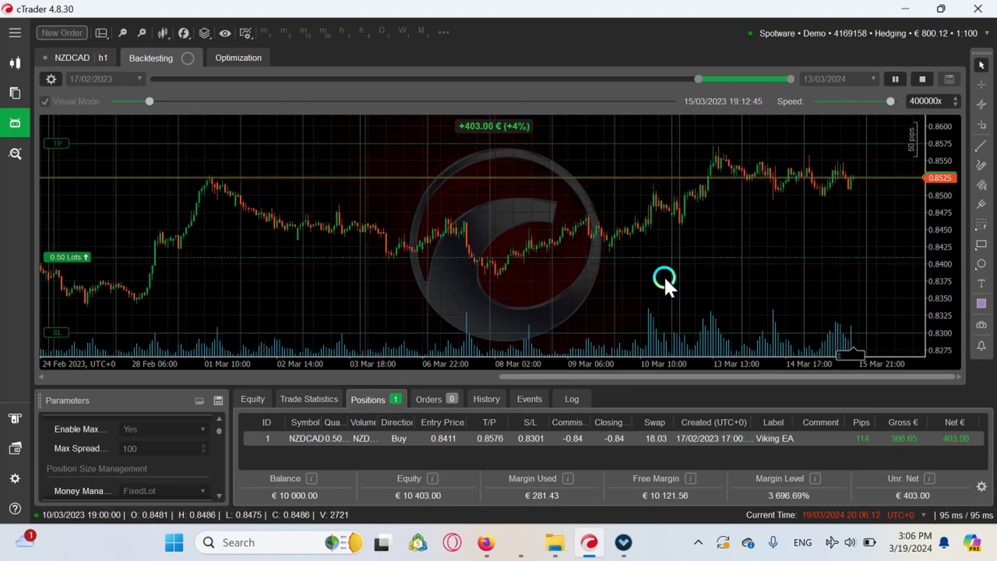
{"action": "scroll", "coordinate": [664, 280], "scroll_direction": "down", "scroll_amount": 5}
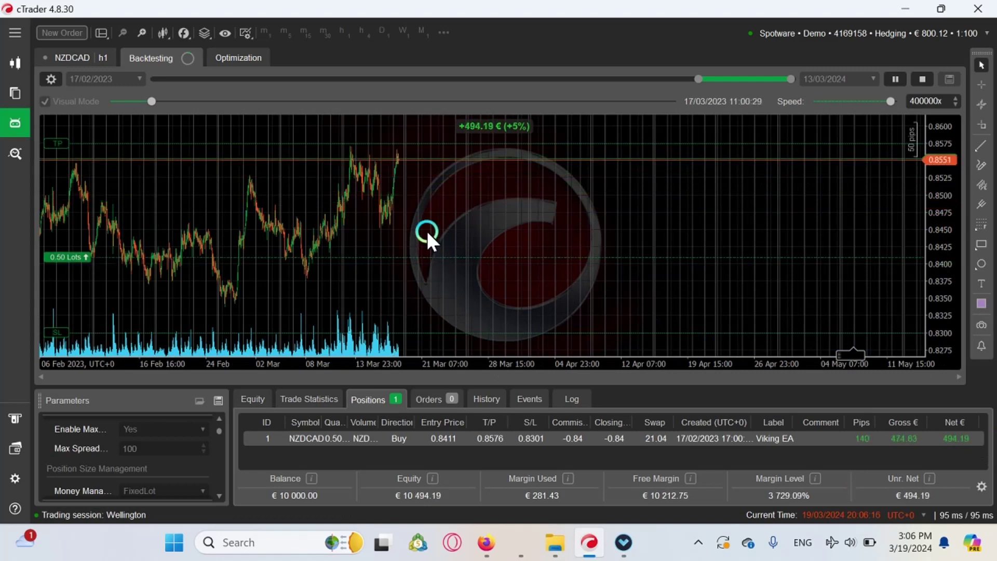
{"action": "scroll", "coordinate": [426, 228], "scroll_direction": "up", "scroll_amount": 3}
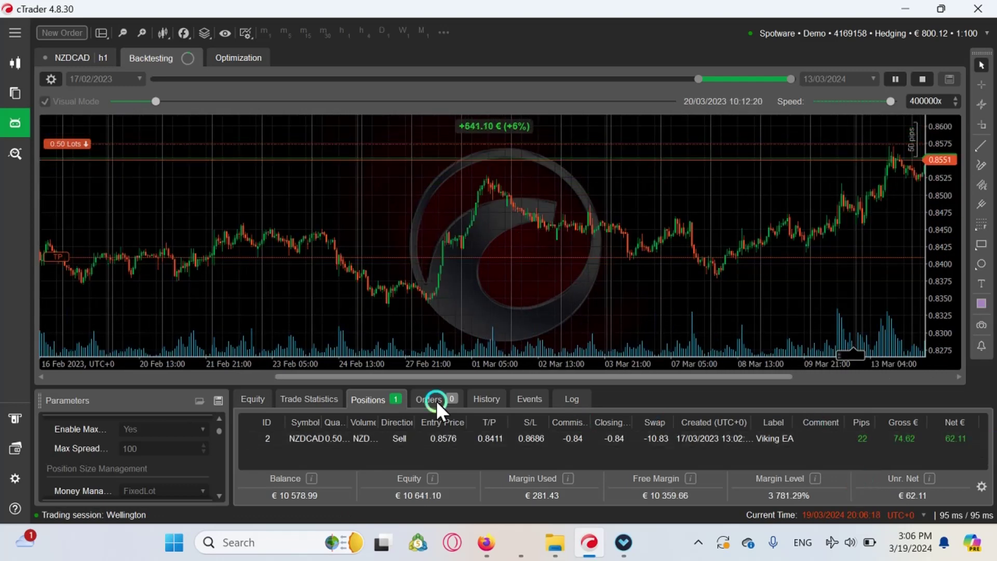
{"action": "left_click", "coordinate": [488, 401]}
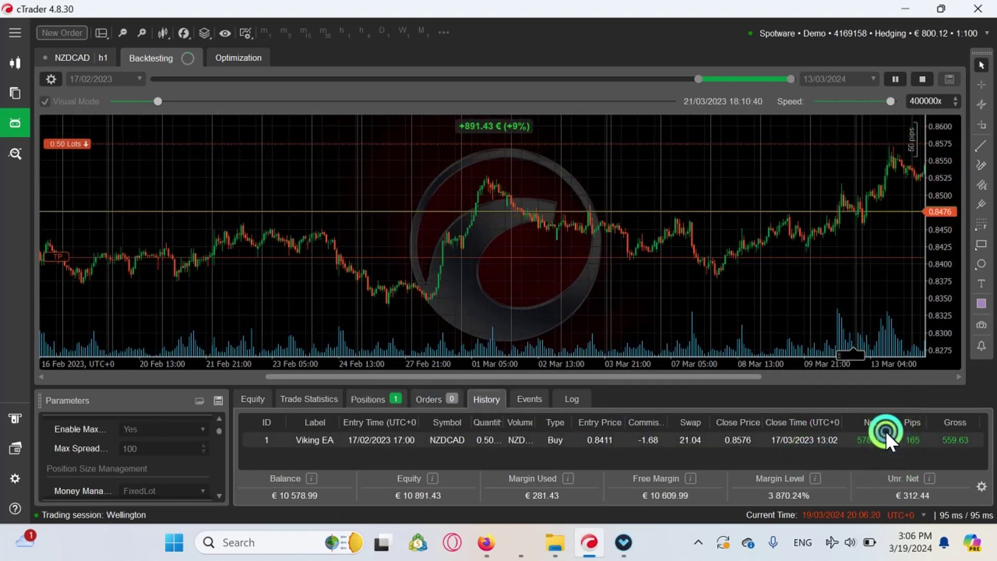
Step: Inspect the open sell position on the chart during the replay
{"action": "left_click", "coordinate": [387, 394]}
{"action": "left_click", "coordinate": [821, 438]}
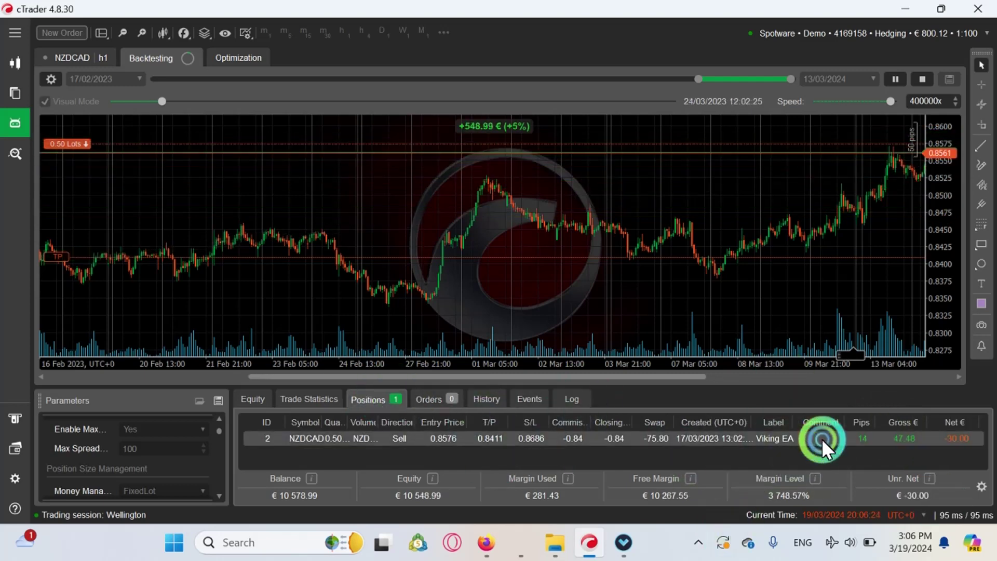
{"action": "left_click", "coordinate": [617, 249]}
{"action": "left_click", "coordinate": [659, 241]}
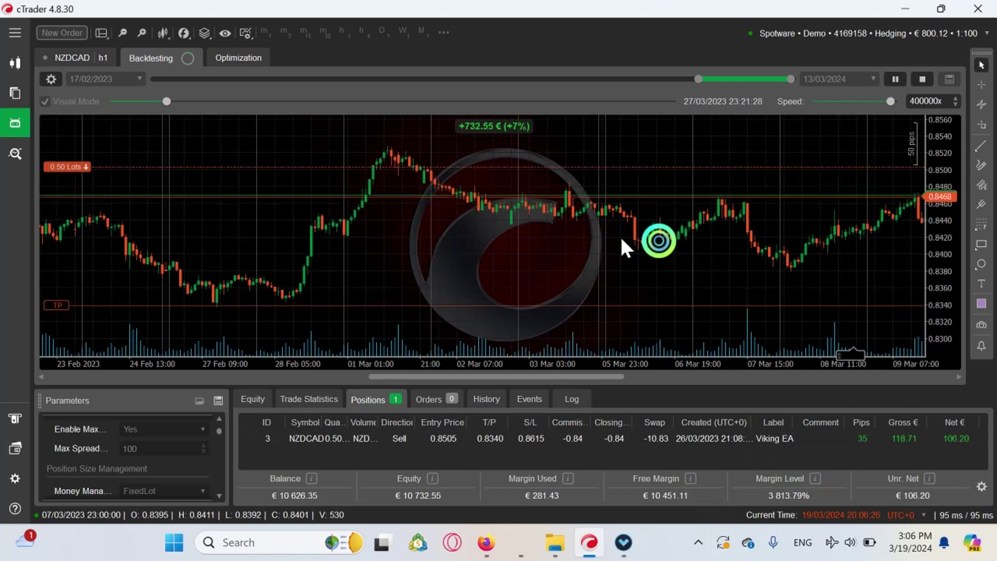
{"action": "left_click", "coordinate": [824, 245]}
{"action": "left_click", "coordinate": [868, 125]}
{"action": "left_click", "coordinate": [890, 104]}
{"action": "left_click", "coordinate": [845, 214]}
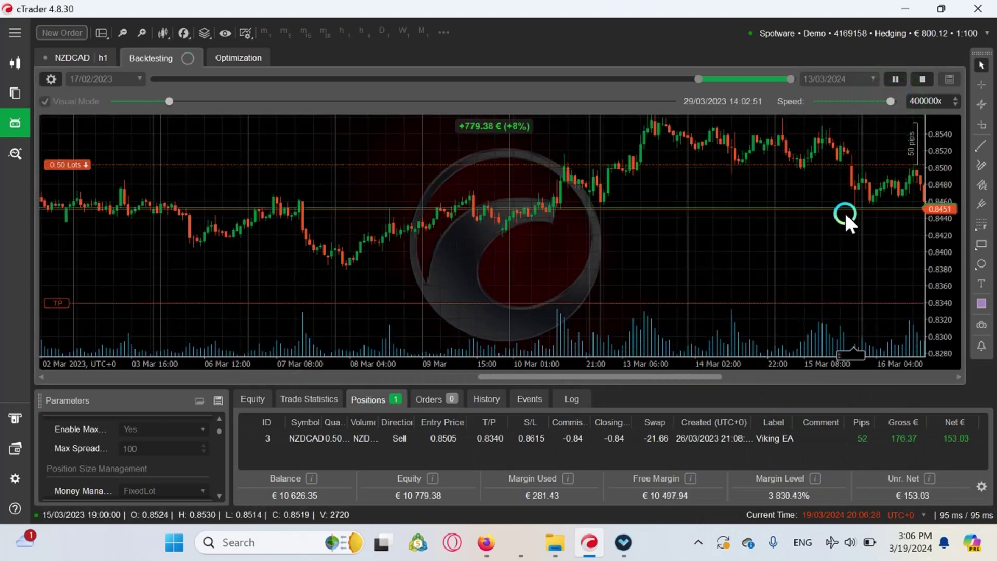
{"action": "scroll", "coordinate": [725, 229], "scroll_direction": "down", "scroll_amount": 3}
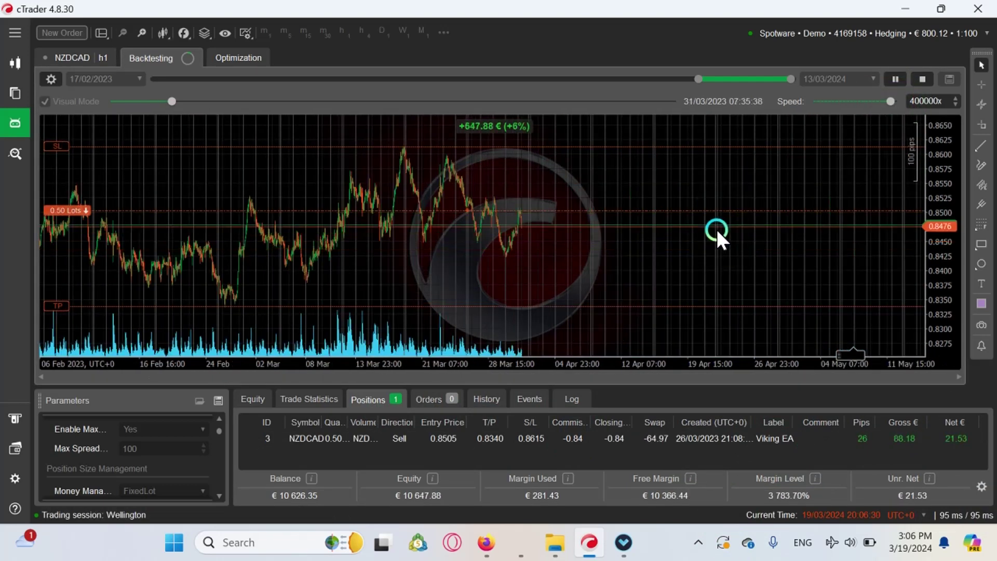
{"action": "scroll", "coordinate": [782, 227], "scroll_direction": "up", "scroll_amount": 3}
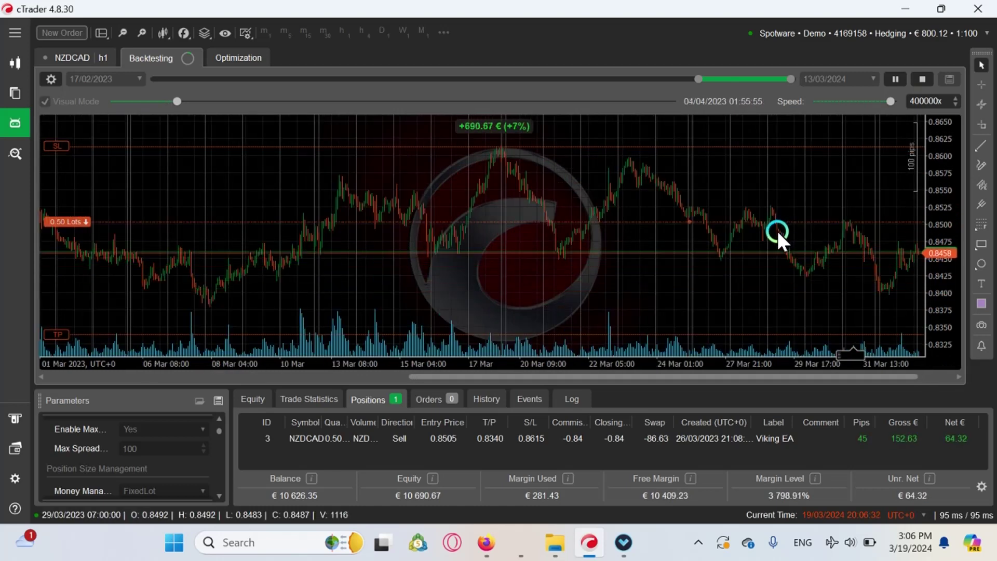
Step: Push the replay speed to the maximum 1000000x
{"action": "left_click_drag", "start_coordinate": [890, 103], "coordinate": [943, 89]}
{"action": "left_click", "coordinate": [923, 164]}
{"action": "left_click", "coordinate": [897, 102]}
{"action": "left_click", "coordinate": [955, 99]}
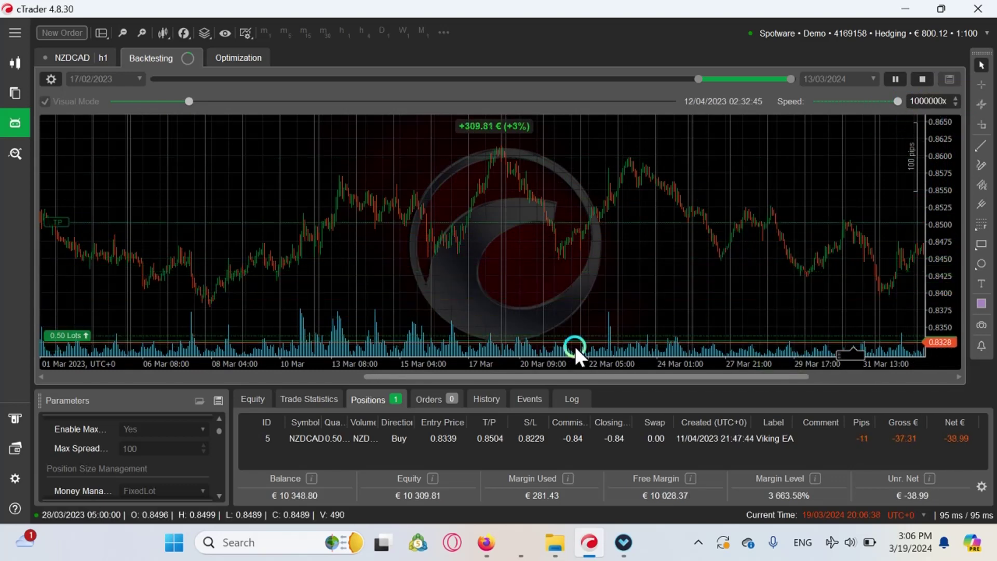
{"action": "scroll", "coordinate": [736, 216], "scroll_direction": "down", "scroll_amount": 3}
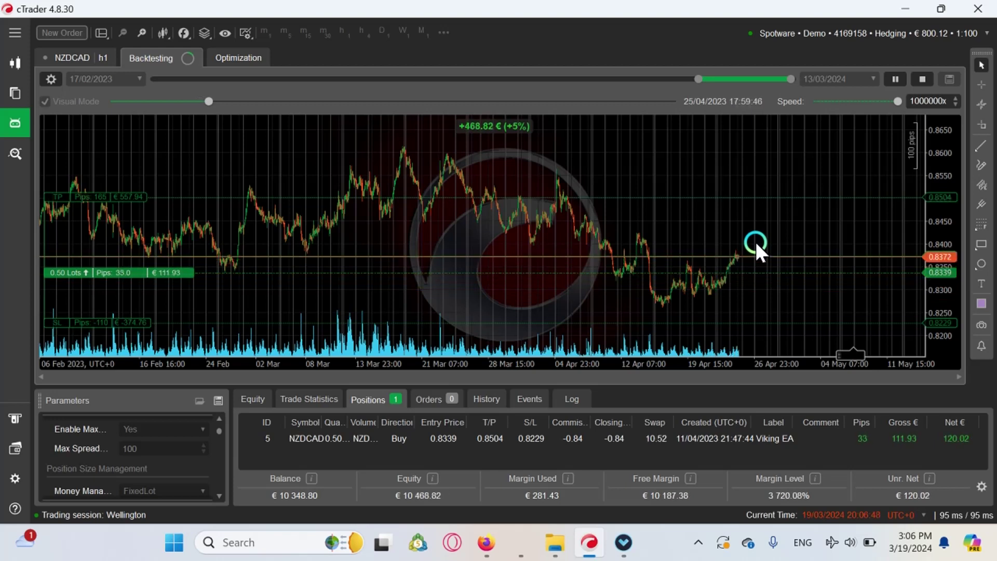
Step: Stop the replay at 27/04/2023, enlarge the results panel and show the Equity graph
{"action": "left_click", "coordinate": [923, 79]}
{"action": "left_click", "coordinate": [675, 319]}
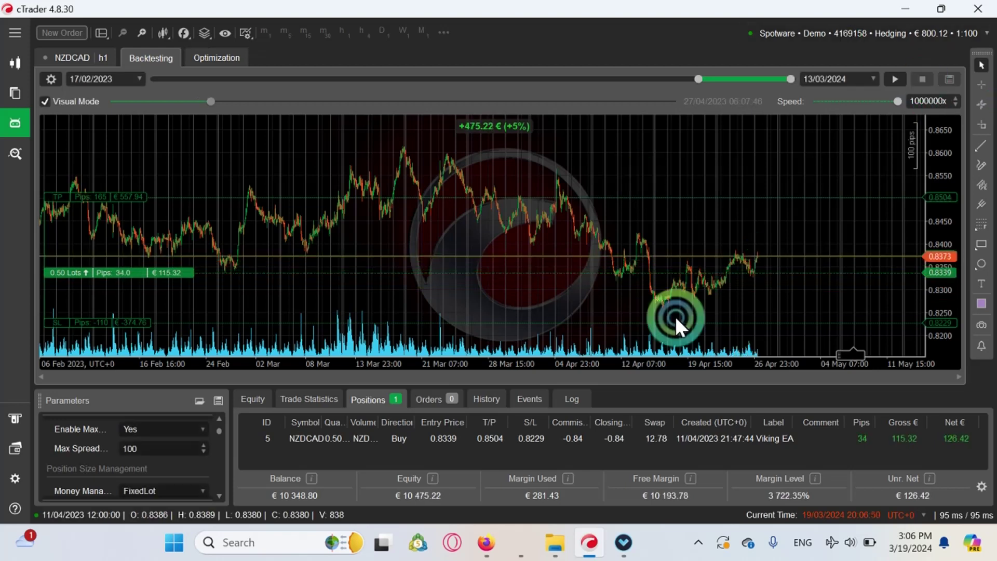
{"action": "left_click", "coordinate": [600, 381]}
{"action": "left_click_drag", "start_coordinate": [610, 386], "coordinate": [253, 279]}
{"action": "left_click", "coordinate": [255, 277]}
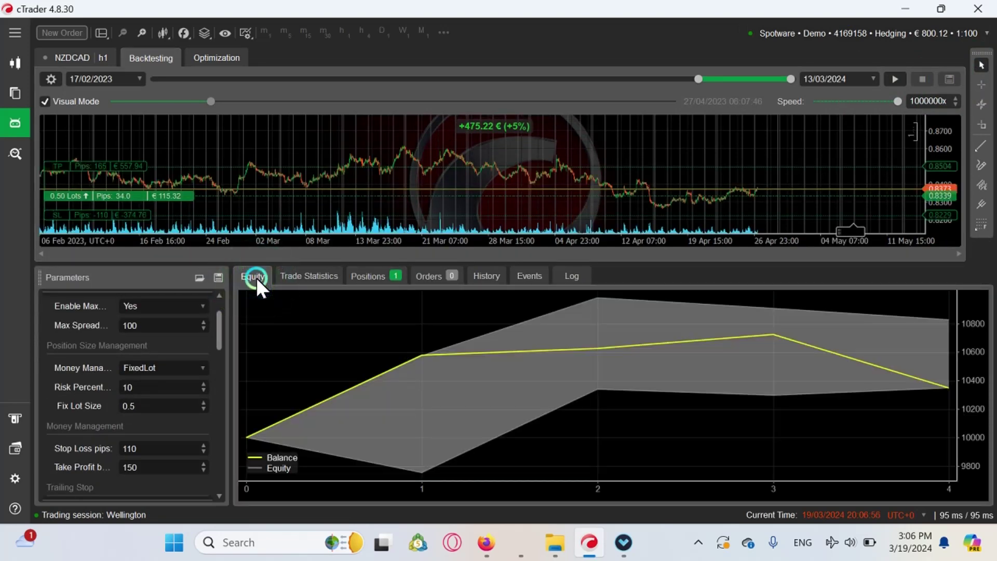
{"action": "left_click", "coordinate": [219, 293]}
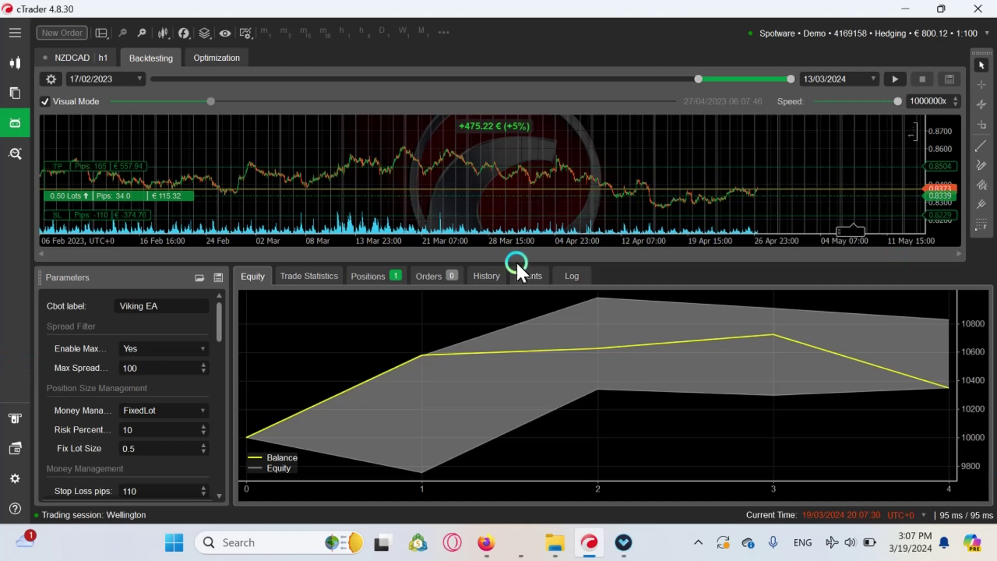
Step: Make the chart taller, keep Tick data from Server (accurate) as data source, and rerun
{"action": "left_click_drag", "start_coordinate": [518, 265], "coordinate": [517, 309]}
{"action": "left_click", "coordinate": [43, 79]}
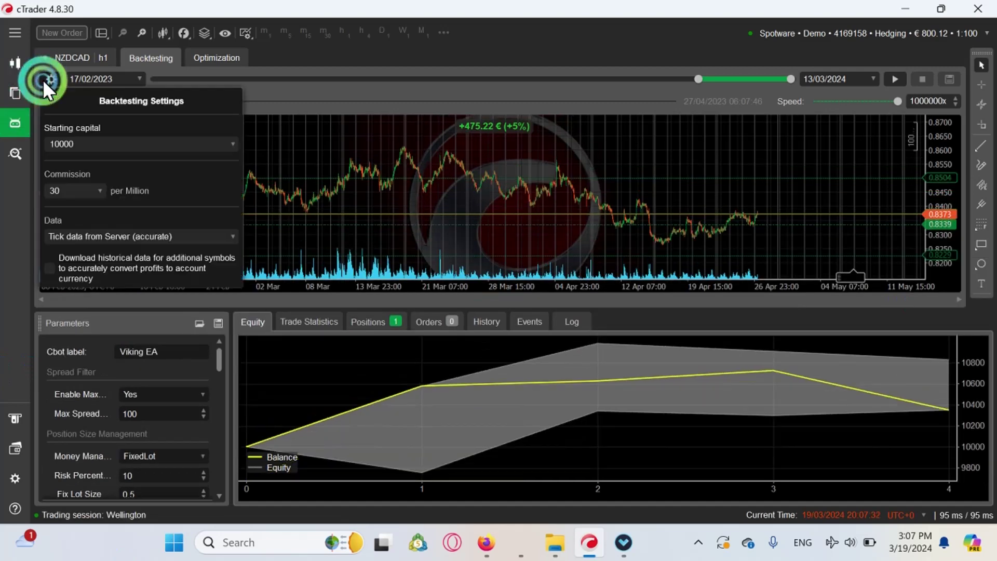
{"action": "left_click", "coordinate": [136, 238]}
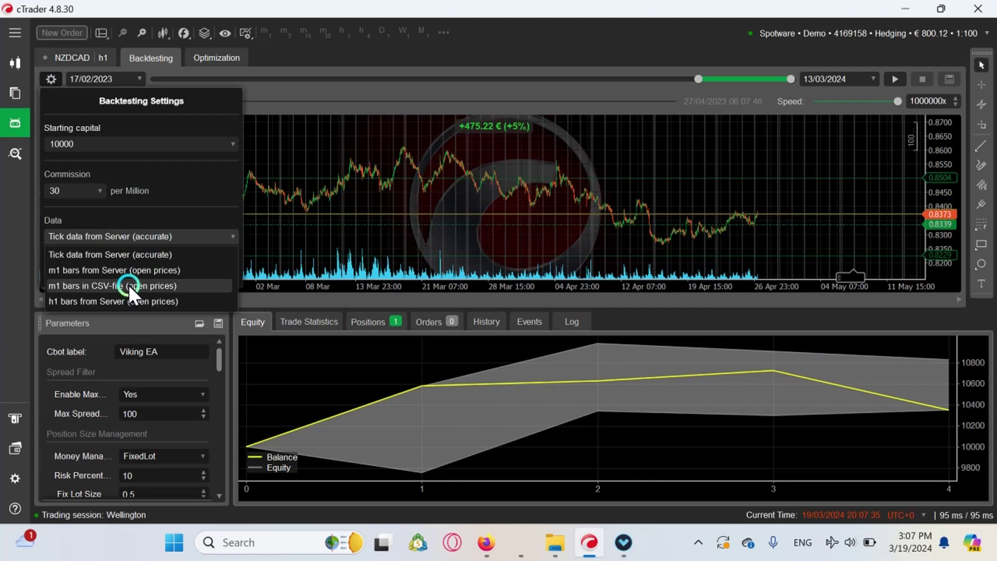
{"action": "left_click", "coordinate": [142, 254]}
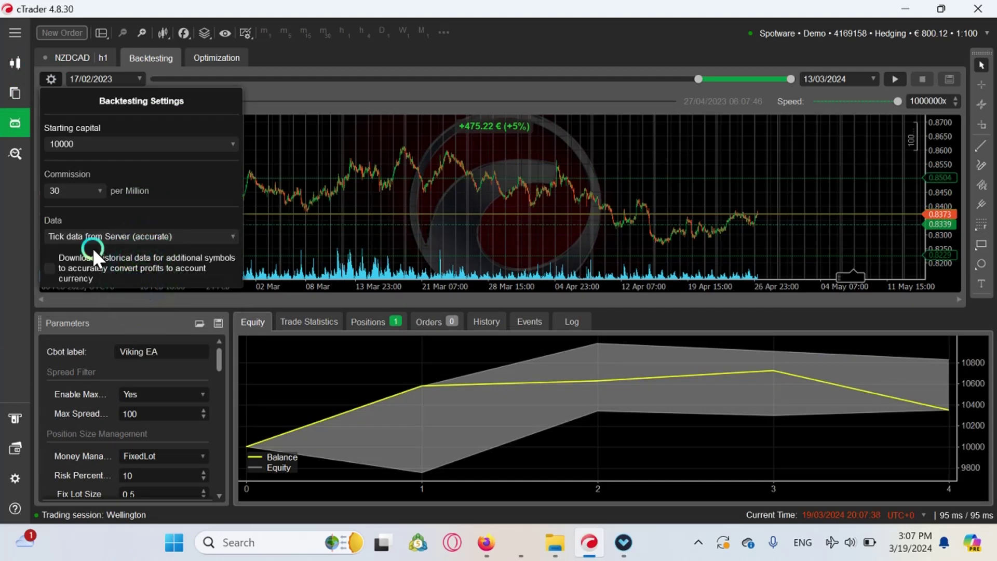
{"action": "left_click", "coordinate": [460, 7]}
{"action": "left_click", "coordinate": [978, 147]}
{"action": "left_click", "coordinate": [884, 73]}
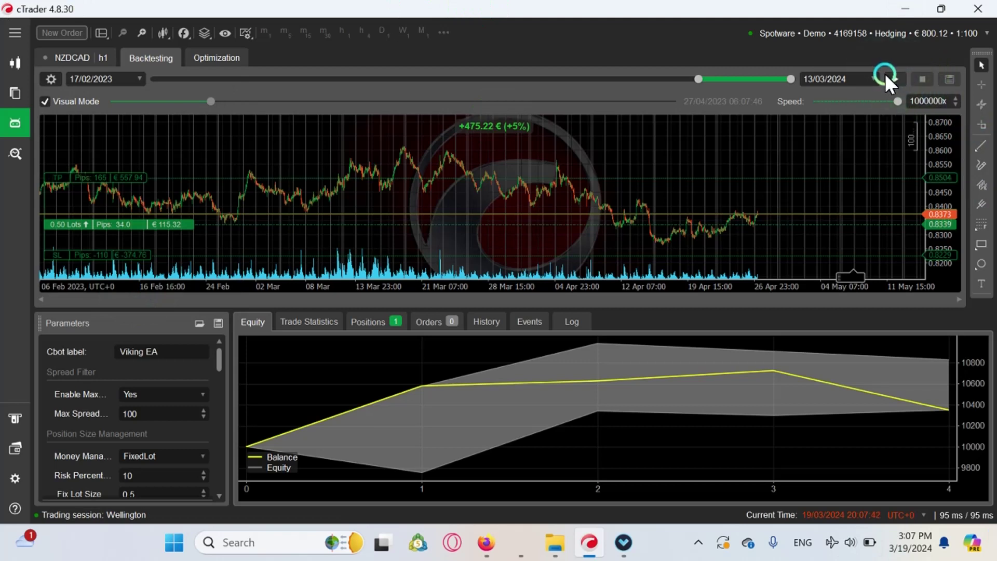